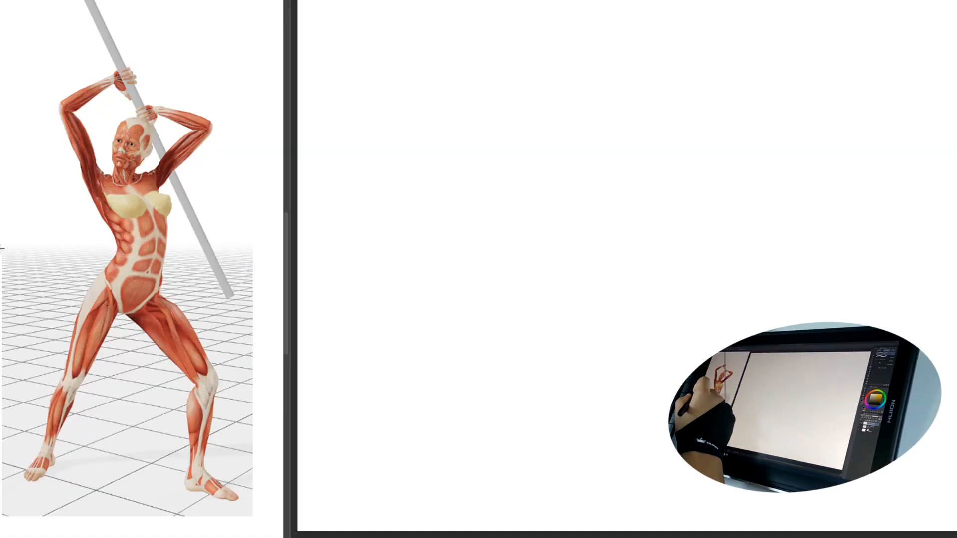
# Step: Try tracing the horizon line and receding floor grid lines over the reference pose, and undo the strokes
pyautogui.moveTo(1, 248); pyautogui.dragTo(254, 254)
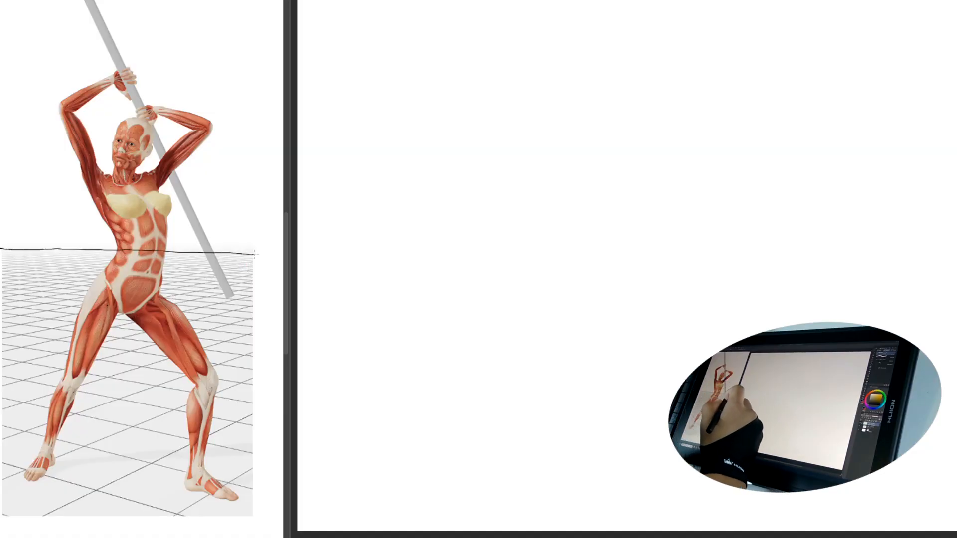
pyautogui.hotkey('ctrl', 'z')
pyautogui.moveTo(62, 374); pyautogui.dragTo(283, 286)
pyautogui.moveTo(116, 377); pyautogui.dragTo(274, 302)
pyautogui.hotkey('ctrl', 'z')
pyautogui.hotkey('ctrl', 'z')
pyautogui.moveTo(249, 246); pyautogui.dragTo(3, 247)
pyautogui.hotkey('ctrl', 'z')
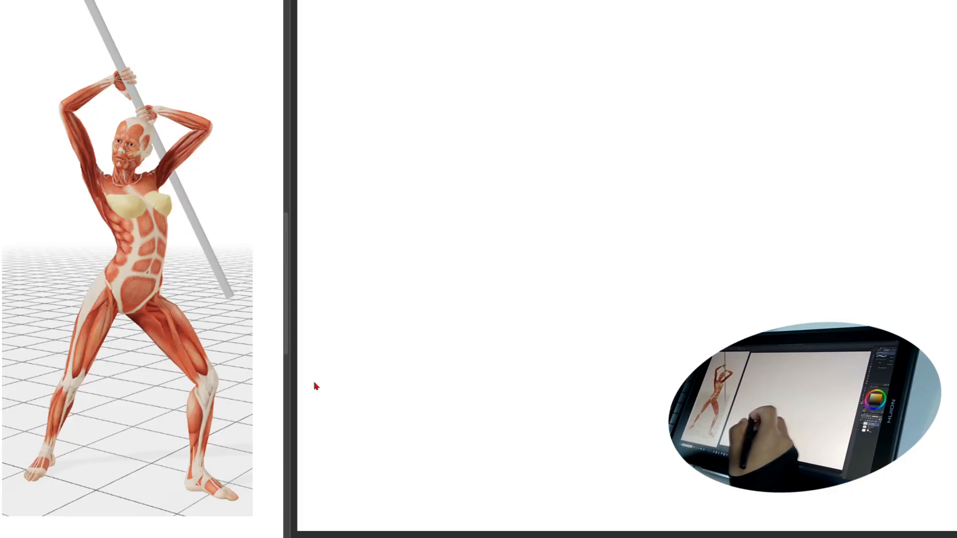
# Step: Try sketching a ground line and a tall tilted box for the figure on the blank canvas
pyautogui.moveTo(436, 168); pyautogui.dragTo(441, 177)
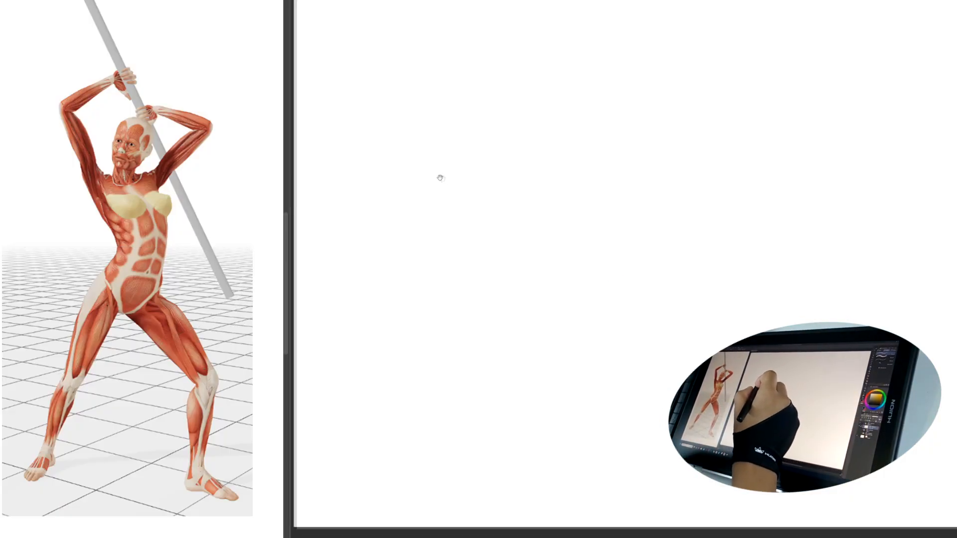
pyautogui.moveTo(575, 156); pyautogui.dragTo(577, 161)
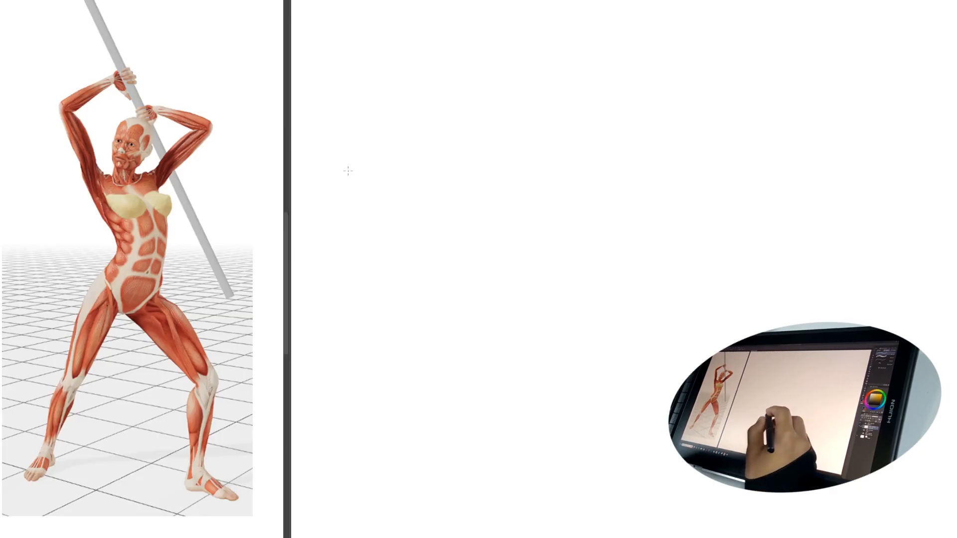
pyautogui.moveTo(330, 473); pyautogui.dragTo(883, 470)
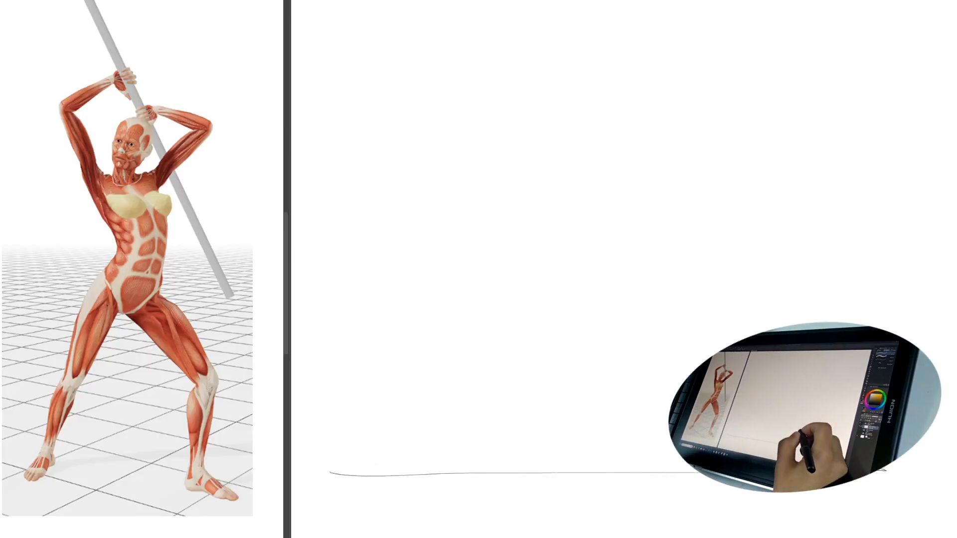
pyautogui.moveTo(708, 444); pyautogui.dragTo(705, 446)
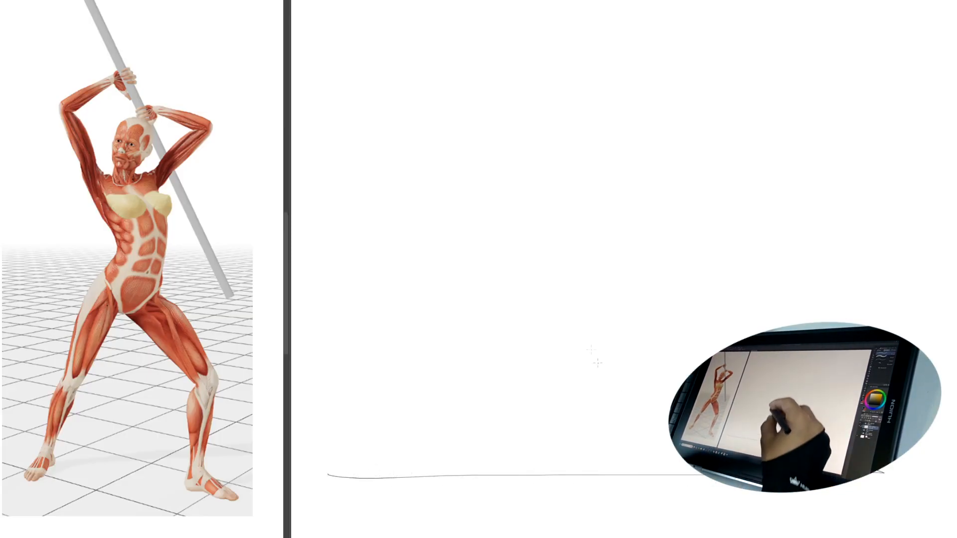
pyautogui.moveTo(552, 36)
pyautogui.mouseDown()
pyautogui.moveTo(552, 194)
pyautogui.moveTo(598, 56)
pyautogui.mouseUp()
pyautogui.moveTo(565, 197); pyautogui.dragTo(624, 225)
pyautogui.moveTo(611, 79); pyautogui.dragTo(636, 203)
pyautogui.moveTo(551, 33)
pyautogui.mouseDown()
pyautogui.moveTo(519, 71)
pyautogui.moveTo(507, 181)
pyautogui.moveTo(515, 216)
pyautogui.moveTo(585, 245)
pyautogui.mouseUp()
pyautogui.moveTo(635, 235); pyautogui.dragTo(590, 259)
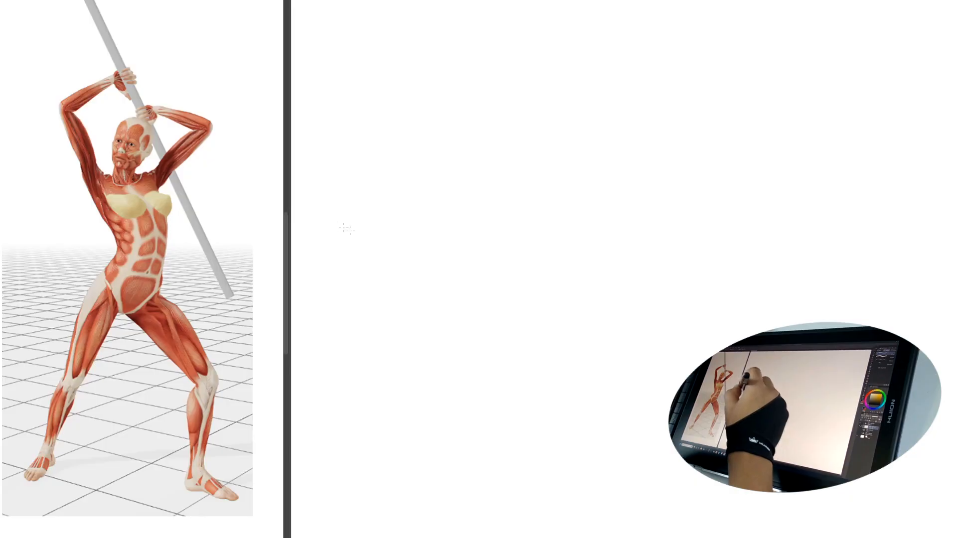
# Step: Draw a nearly level horizon line freehand across the full width of the blank canvas, matching the reference's horizon
pyautogui.moveTo(319, 244); pyautogui.dragTo(926, 267)
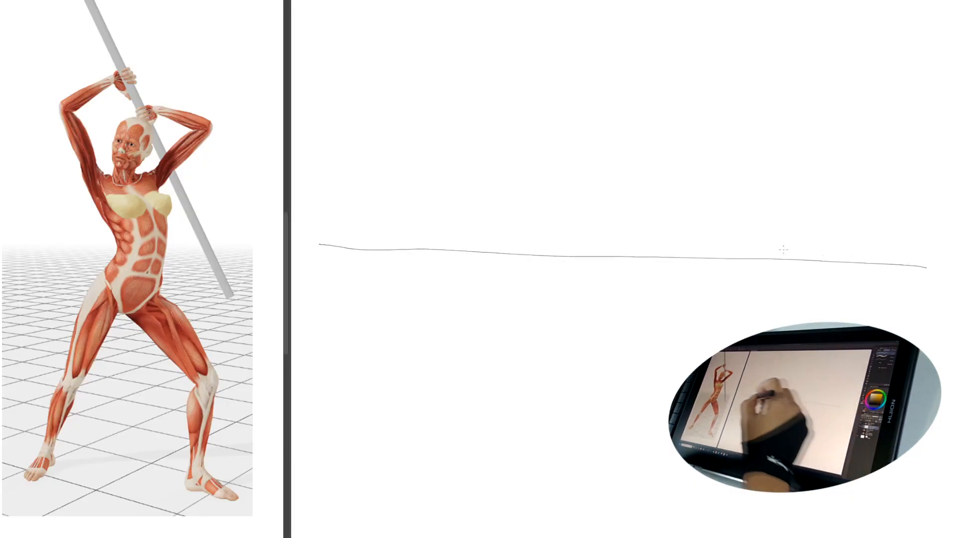
pyautogui.moveTo(11, 246); pyautogui.dragTo(249, 255)
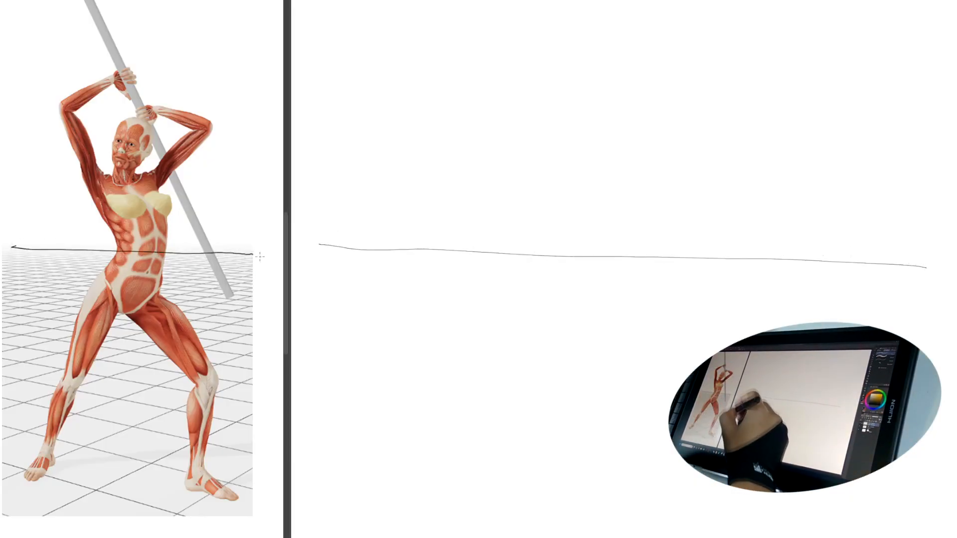
pyautogui.hotkey('ctrl', 'z')
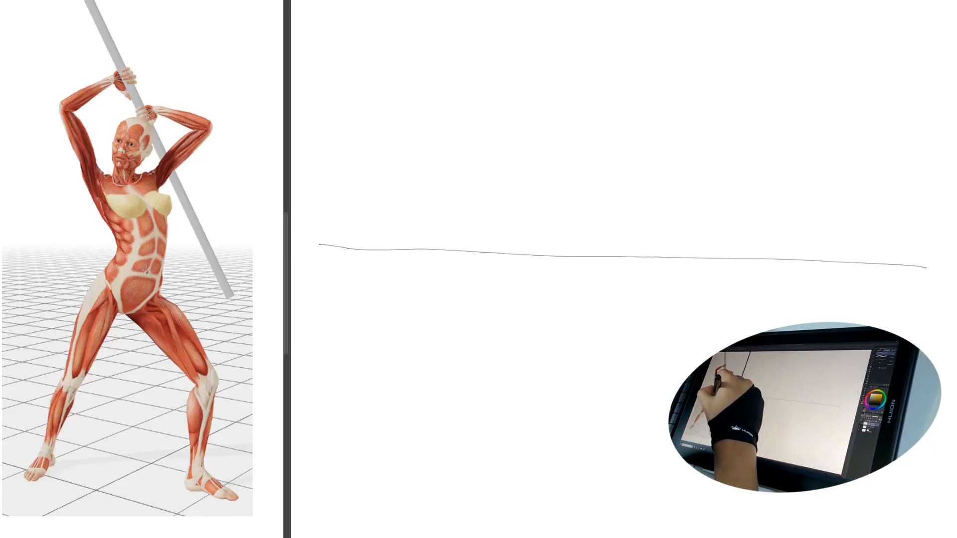
# Step: Try marking the raised arm and a line from the waist to the floor on the reference figure
pyautogui.moveTo(144, 56)
pyautogui.mouseDown()
pyautogui.moveTo(53, 102)
pyautogui.moveTo(75, 55)
pyautogui.moveTo(64, 112)
pyautogui.mouseUp()
pyautogui.hotkey('ctrl', 'z')
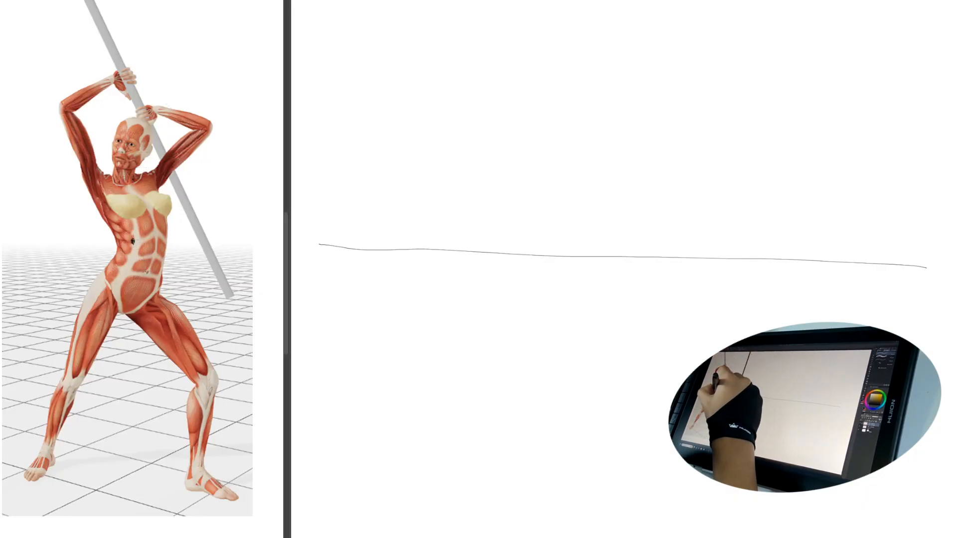
pyautogui.moveTo(132, 245); pyautogui.dragTo(142, 466)
pyautogui.hotkey('ctrl', 'z')
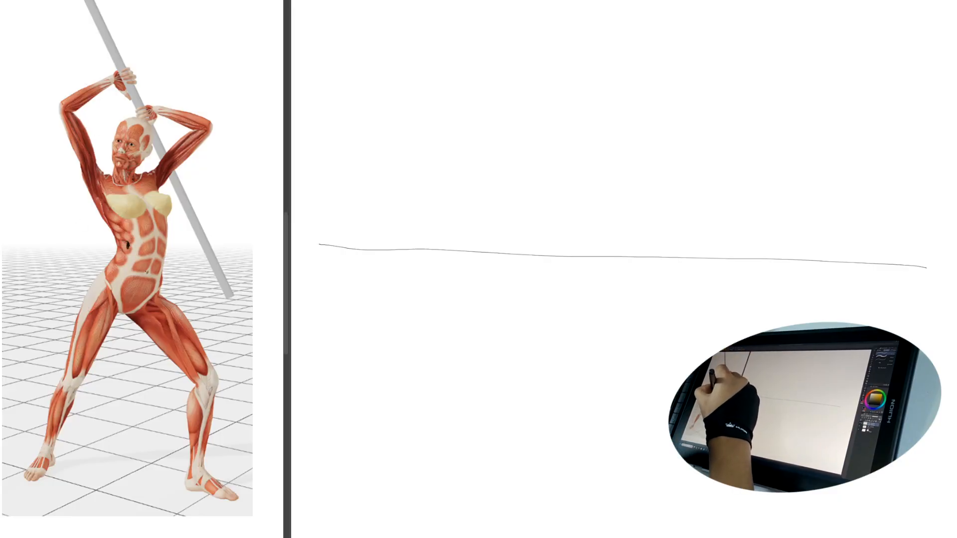
# Step: On the reference, draw a vertical line from a waist point to the floor and two ground lines connecting the feet
pyautogui.moveTo(126, 245); pyautogui.dragTo(144, 457)
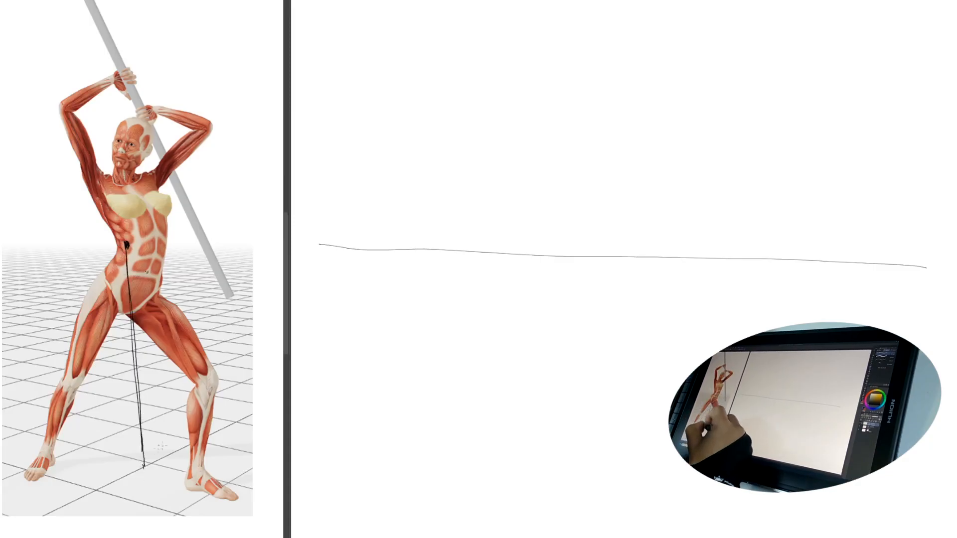
pyautogui.moveTo(57, 457); pyautogui.dragTo(194, 473)
pyautogui.moveTo(40, 477)
pyautogui.mouseDown()
pyautogui.moveTo(239, 507)
pyautogui.moveTo(187, 489)
pyautogui.mouseUp()
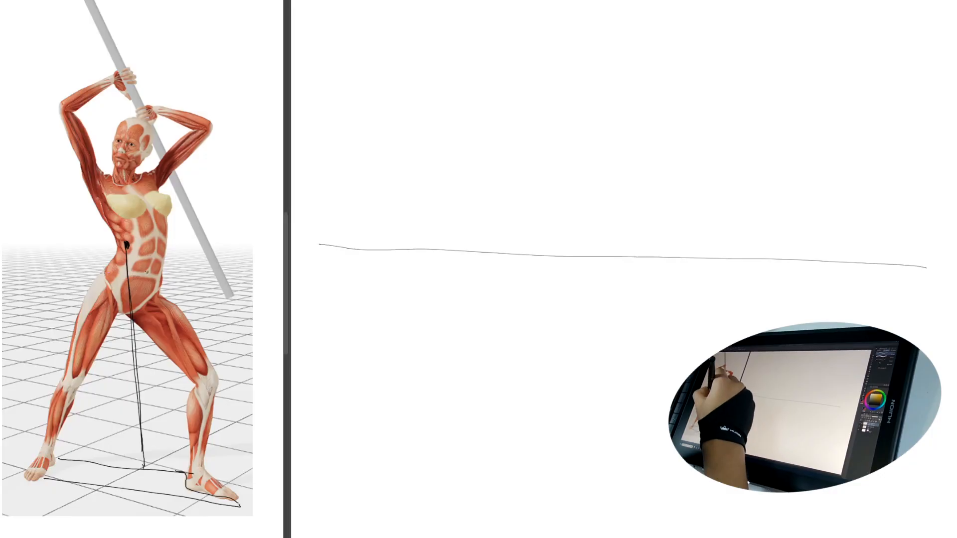
# Step: Trace the pelvis band, ribcage arches, shoulder curve and belly curves on the reference figure, and reinforce the line dropping to the floor
pyautogui.moveTo(108, 284)
pyautogui.mouseDown()
pyautogui.moveTo(164, 282)
pyautogui.moveTo(165, 271)
pyautogui.mouseUp()
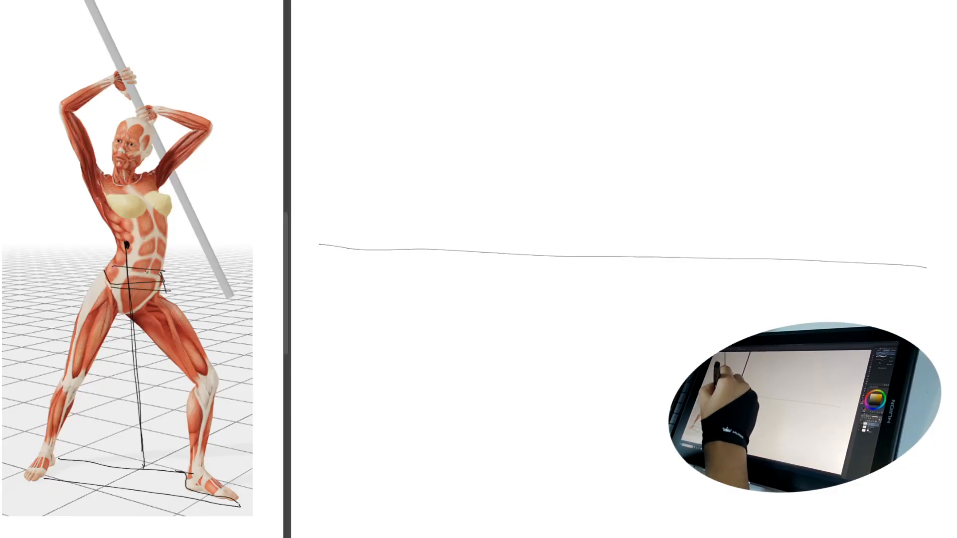
pyautogui.moveTo(162, 222)
pyautogui.mouseDown()
pyautogui.moveTo(171, 248)
pyautogui.moveTo(124, 172)
pyautogui.mouseUp()
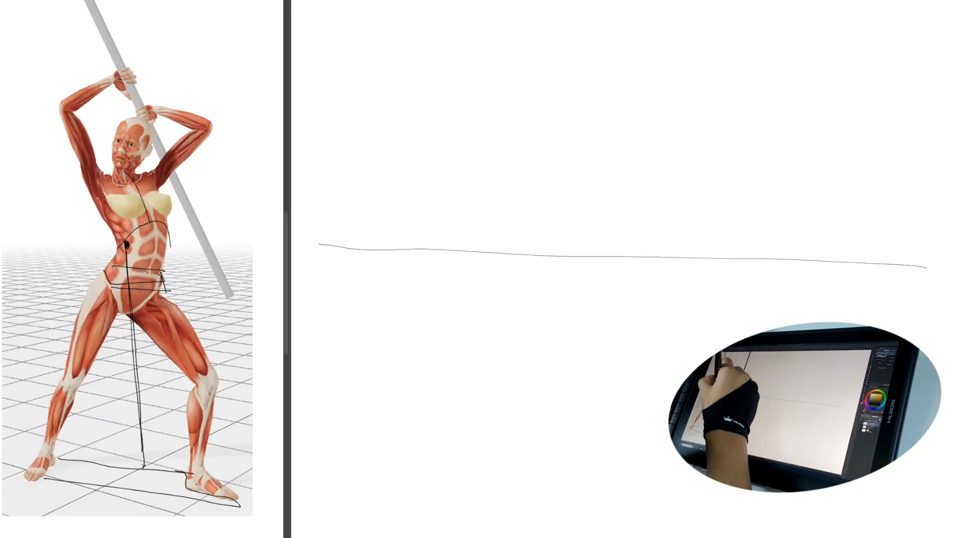
pyautogui.moveTo(118, 234)
pyautogui.mouseDown()
pyautogui.moveTo(124, 173)
pyautogui.moveTo(162, 203)
pyautogui.mouseUp()
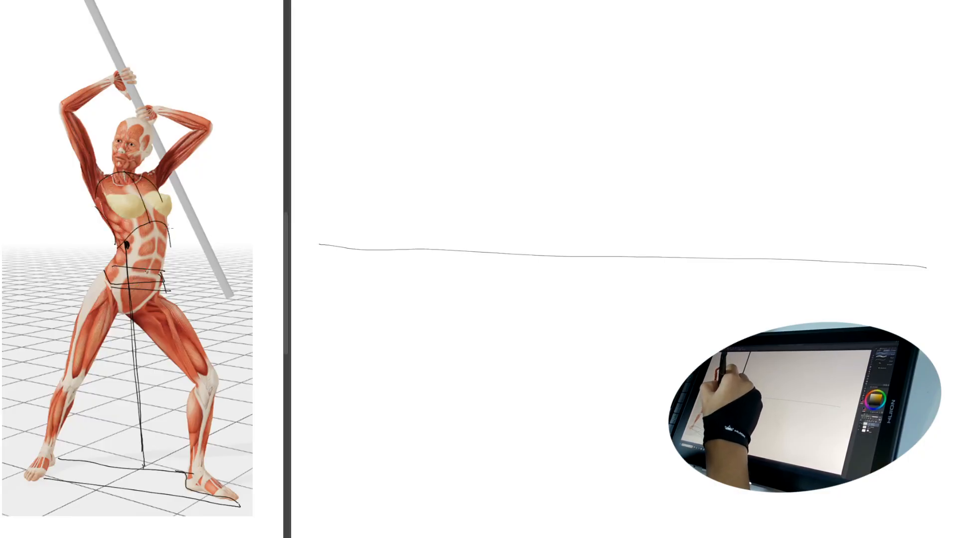
pyautogui.moveTo(149, 272); pyautogui.dragTo(142, 293)
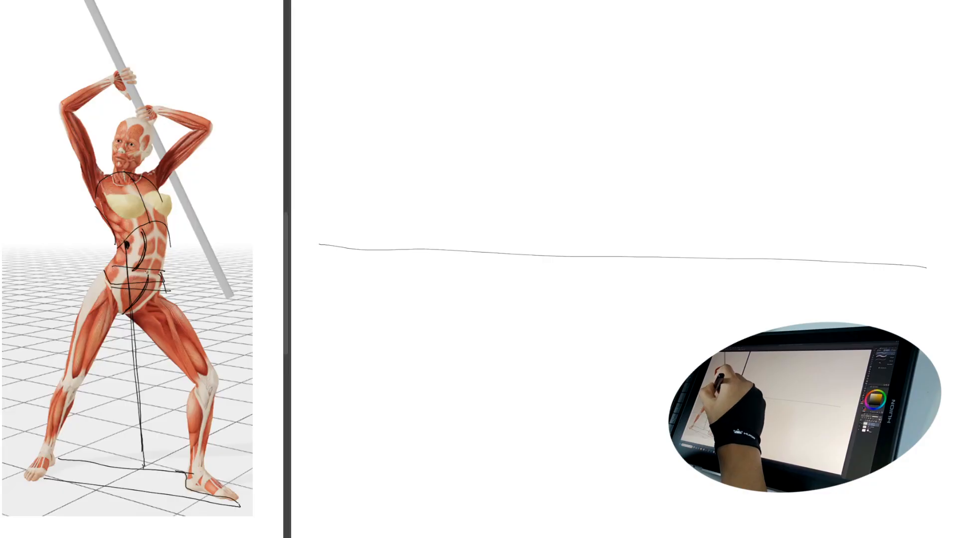
pyautogui.moveTo(132, 258); pyautogui.dragTo(143, 469)
# Step: Try dropping lines from both hips to the floor and circling the foot positions on the reference, and undo these strokes
pyautogui.moveTo(184, 375)
pyautogui.mouseDown()
pyautogui.moveTo(191, 456)
pyautogui.moveTo(225, 488)
pyautogui.moveTo(180, 315)
pyautogui.moveTo(158, 294)
pyautogui.moveTo(110, 325)
pyautogui.moveTo(112, 294)
pyautogui.moveTo(128, 488)
pyautogui.mouseUp()
pyautogui.hotkey('ctrl', 'z')
pyautogui.hotkey('ctrl', 'z')
pyautogui.moveTo(178, 311)
pyautogui.mouseDown()
pyautogui.moveTo(145, 463)
pyautogui.moveTo(127, 488)
pyautogui.moveTo(120, 463)
pyautogui.moveTo(152, 452)
pyautogui.mouseUp()
pyautogui.hotkey('ctrl', 'z')
pyautogui.moveTo(90, 455)
pyautogui.mouseDown()
pyautogui.moveTo(70, 476)
pyautogui.moveTo(95, 463)
pyautogui.mouseUp()
pyautogui.moveTo(187, 466)
pyautogui.mouseDown()
pyautogui.moveTo(171, 486)
pyautogui.moveTo(186, 503)
pyautogui.mouseUp()
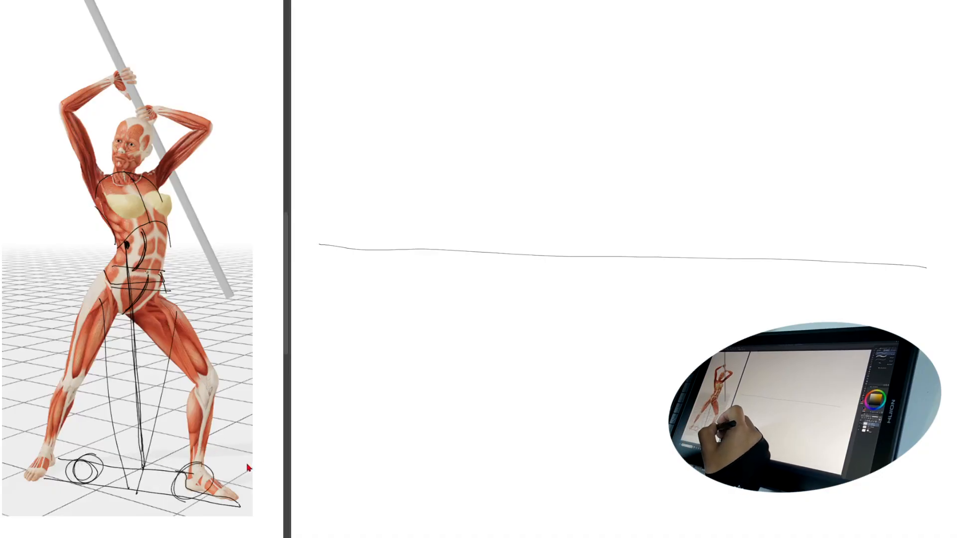
pyautogui.hotkey('ctrl', 'z')
pyautogui.hotkey('ctrl', 'z')
pyautogui.hotkey('ctrl', 'z')
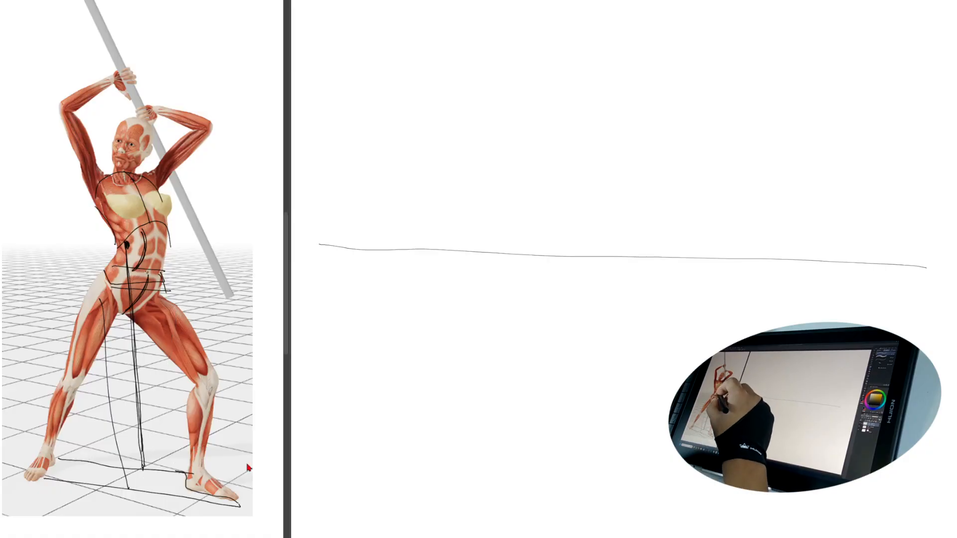
pyautogui.hotkey('ctrl', 'z')
pyautogui.moveTo(106, 182)
pyautogui.mouseDown()
pyautogui.moveTo(150, 187)
pyautogui.moveTo(104, 190)
pyautogui.mouseUp()
pyautogui.hotkey('ctrl', 'z')
# Step: Reinforce the chest and pelvis centre curves on the reference figure and loop an ellipse around the pelvis
pyautogui.moveTo(146, 229)
pyautogui.mouseDown()
pyautogui.moveTo(136, 187)
pyautogui.moveTo(113, 169)
pyautogui.mouseUp()
pyautogui.moveTo(148, 272); pyautogui.dragTo(121, 318)
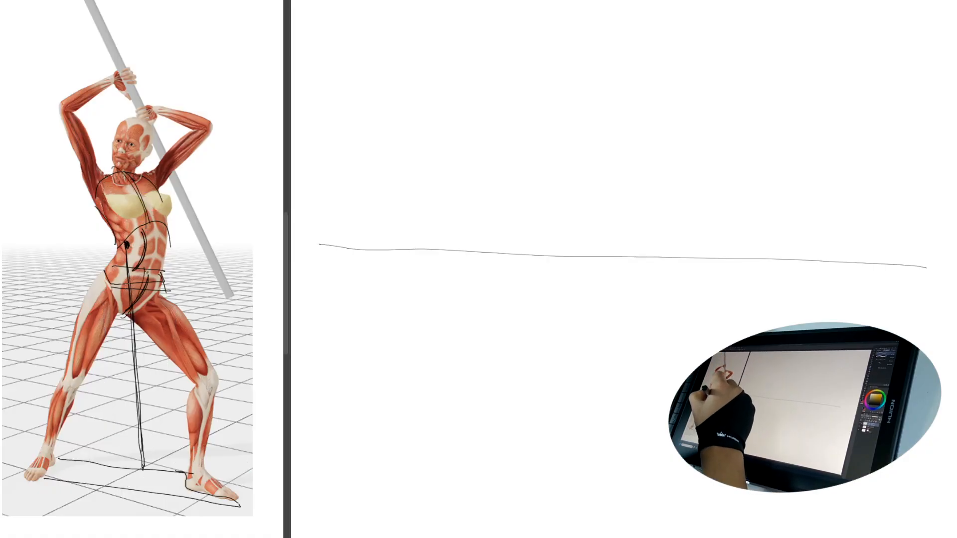
pyautogui.moveTo(163, 273); pyautogui.dragTo(178, 288)
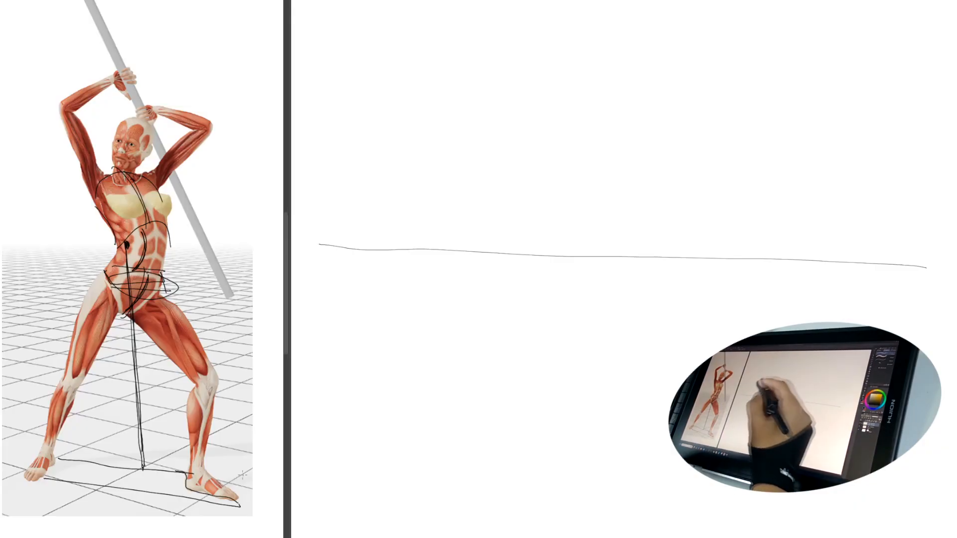
# Step: Try tracing guide lines from the shoulders to both ends of the staff on the reference, and undo them
pyautogui.moveTo(82, 172); pyautogui.dragTo(78, 2)
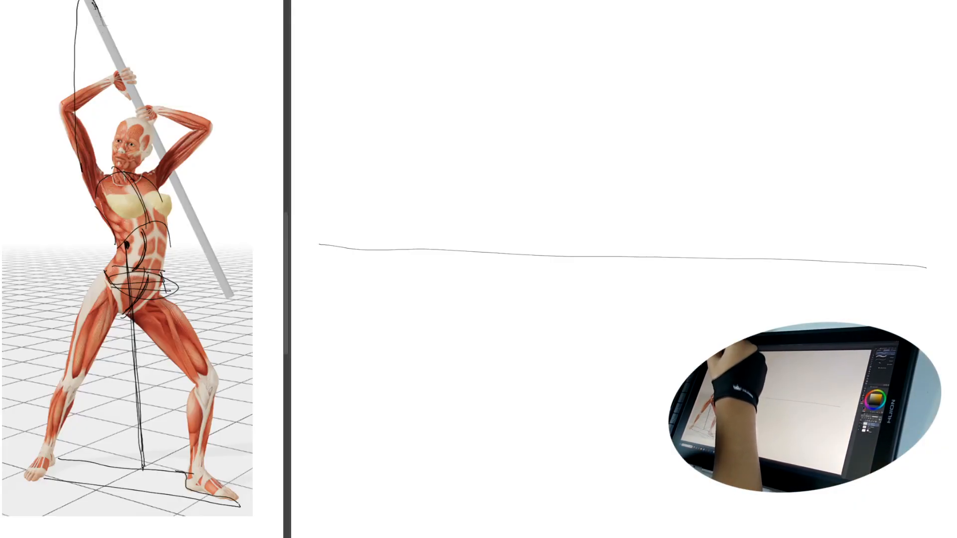
pyautogui.moveTo(172, 161); pyautogui.dragTo(212, 319)
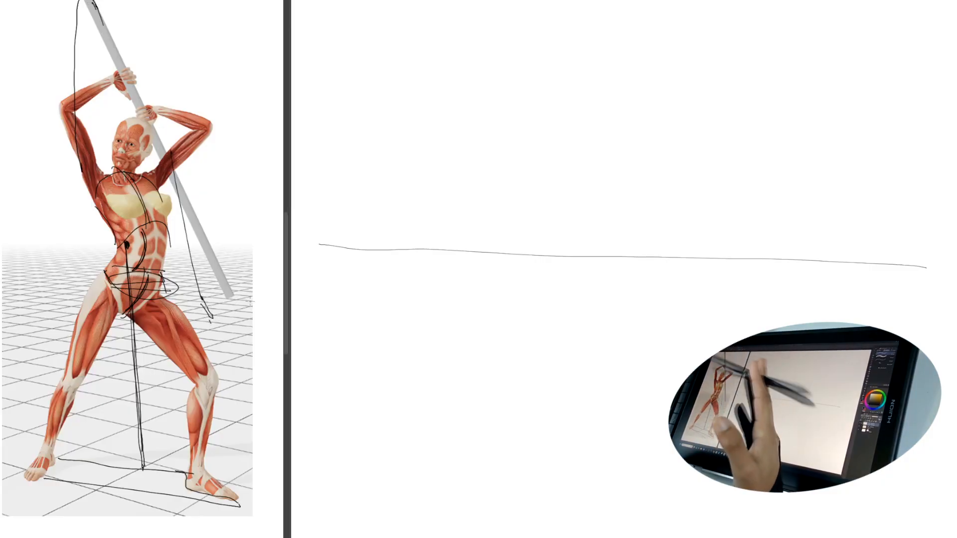
pyautogui.hotkey('ctrl', 'z')
pyautogui.hotkey('ctrl', 'z')
pyautogui.hotkey('ctrl', 'z')
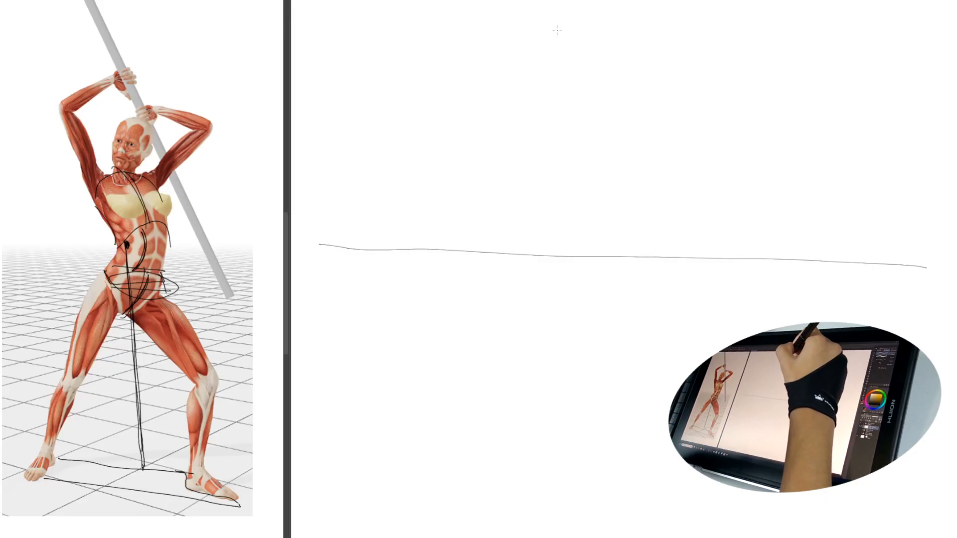
# Step: Sketch a small block-shaped head with side plane, jaw and ear high above the canvas horizon, erasing the surplus inner line
pyautogui.moveTo(555, 24); pyautogui.dragTo(564, 73)
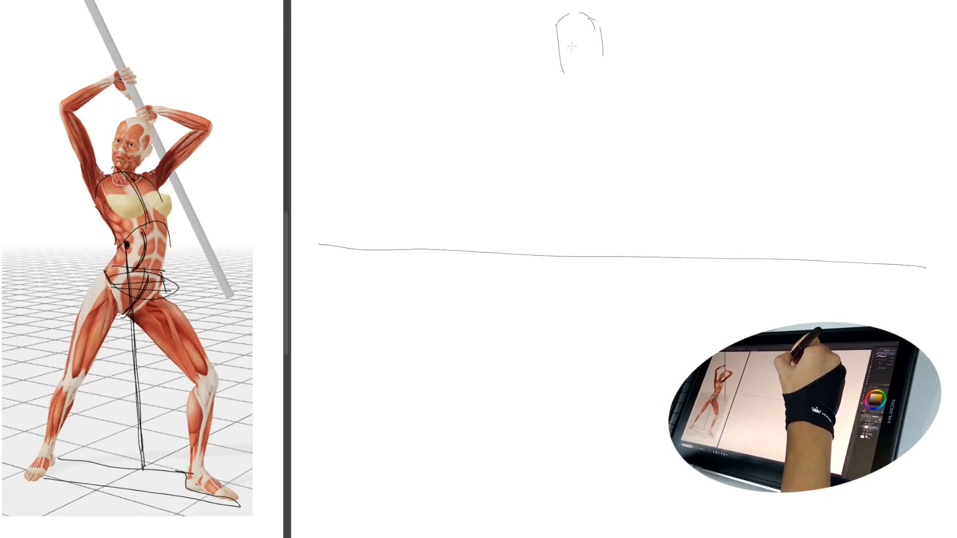
pyautogui.moveTo(564, 19); pyautogui.dragTo(567, 67)
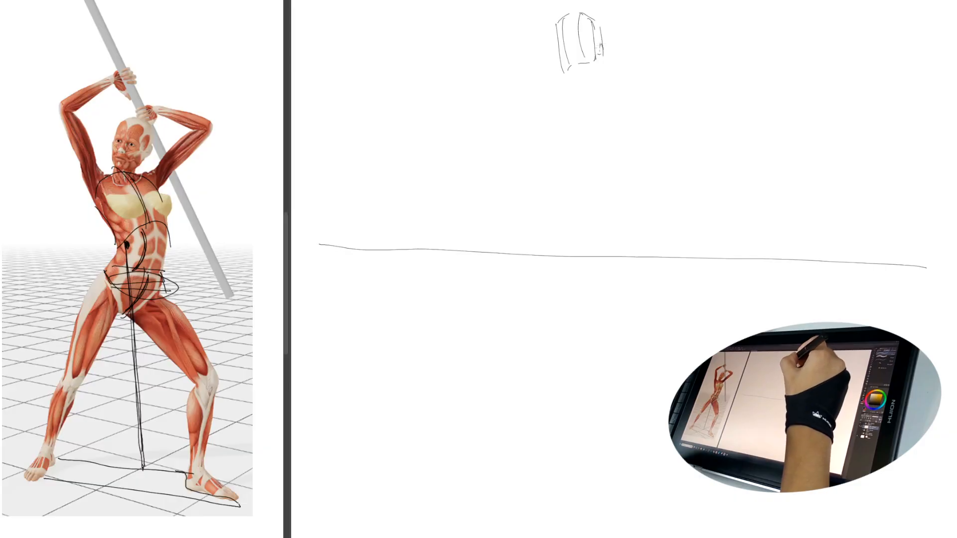
pyautogui.moveTo(599, 44); pyautogui.dragTo(603, 46)
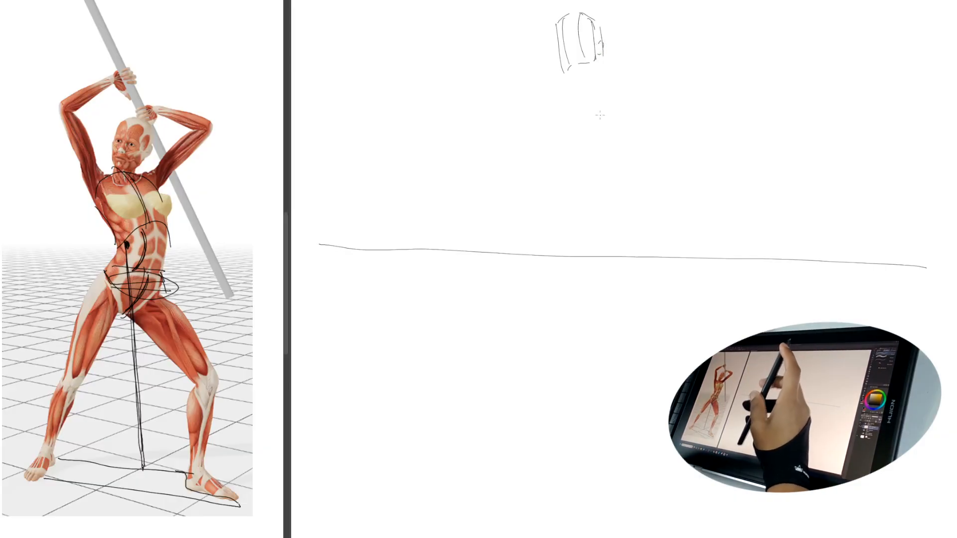
pyautogui.press('e')
pyautogui.moveTo(561, 61); pyautogui.dragTo(561, 56)
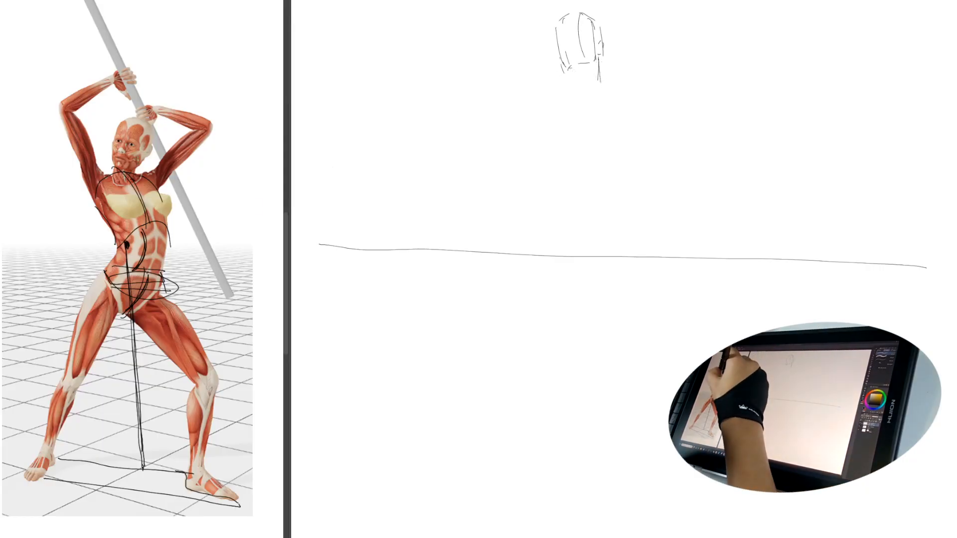
# Step: Mark the head's tilt with a slanted line on the reference figure and trace both sides of the neck
pyautogui.moveTo(115, 176)
pyautogui.mouseDown()
pyautogui.moveTo(199, 199)
pyautogui.moveTo(210, 249)
pyautogui.moveTo(158, 302)
pyautogui.mouseUp()
pyautogui.moveTo(174, 88)
pyautogui.mouseDown()
pyautogui.moveTo(194, 92)
pyautogui.moveTo(100, 162)
pyautogui.mouseUp()
pyautogui.hotkey('ctrl', 'z')
pyautogui.moveTo(116, 269)
pyautogui.mouseDown()
pyautogui.moveTo(113, 250)
pyautogui.moveTo(110, 273)
pyautogui.mouseUp()
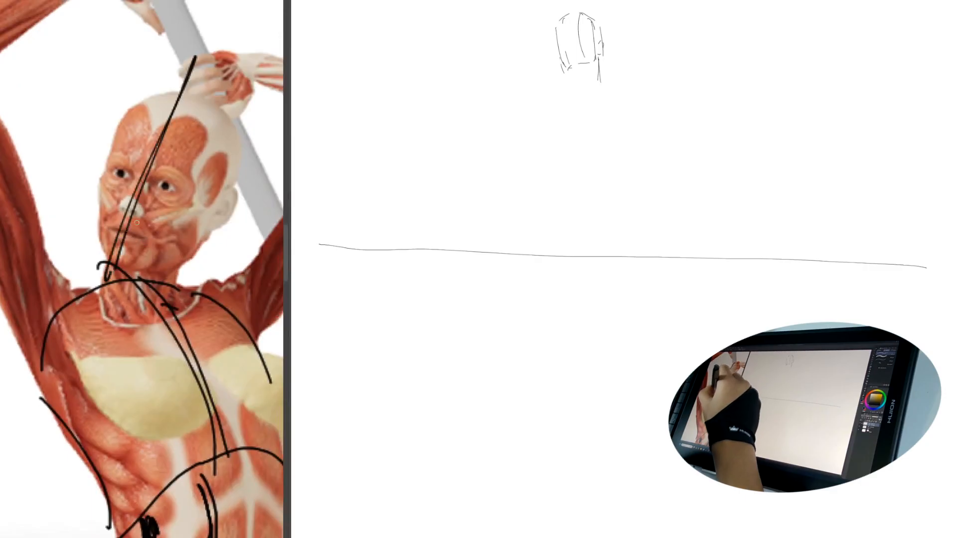
pyautogui.moveTo(180, 267); pyautogui.dragTo(171, 305)
pyautogui.moveTo(110, 272); pyautogui.dragTo(105, 311)
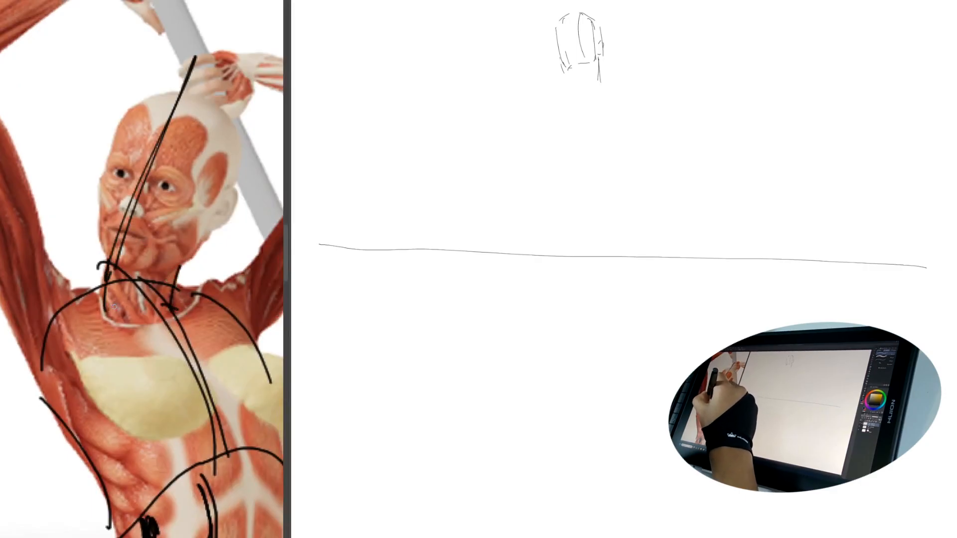
# Step: Lasso the sketched head on the canvas, rotate it slightly counter-clockwise, and apply the transformation
pyautogui.moveTo(588, 42); pyautogui.dragTo(627, 90)
pyautogui.moveTo(627, 91); pyautogui.dragTo(624, 188)
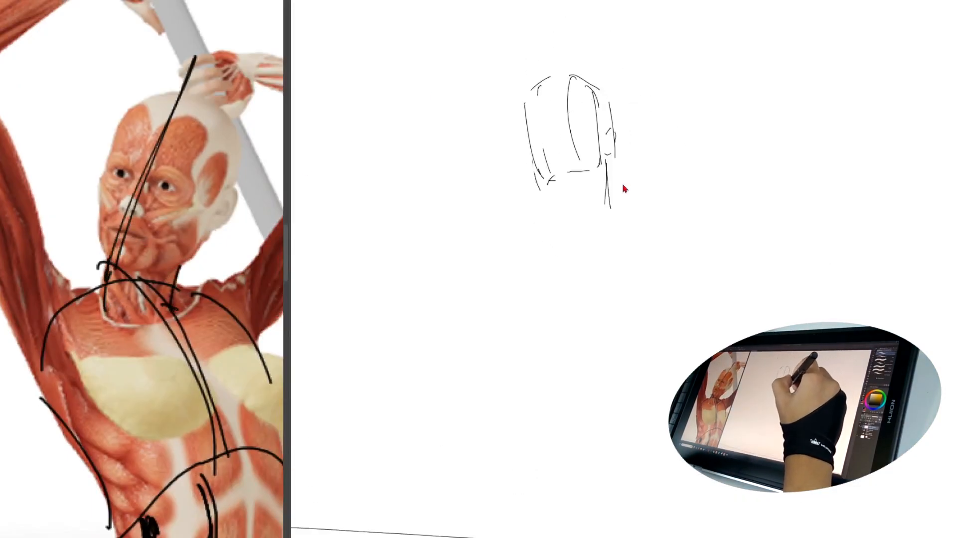
pyautogui.moveTo(588, 38)
pyautogui.mouseDown()
pyautogui.moveTo(671, 110)
pyautogui.moveTo(593, 39)
pyautogui.mouseUp()
pyautogui.hotkey('ctrl', 't')
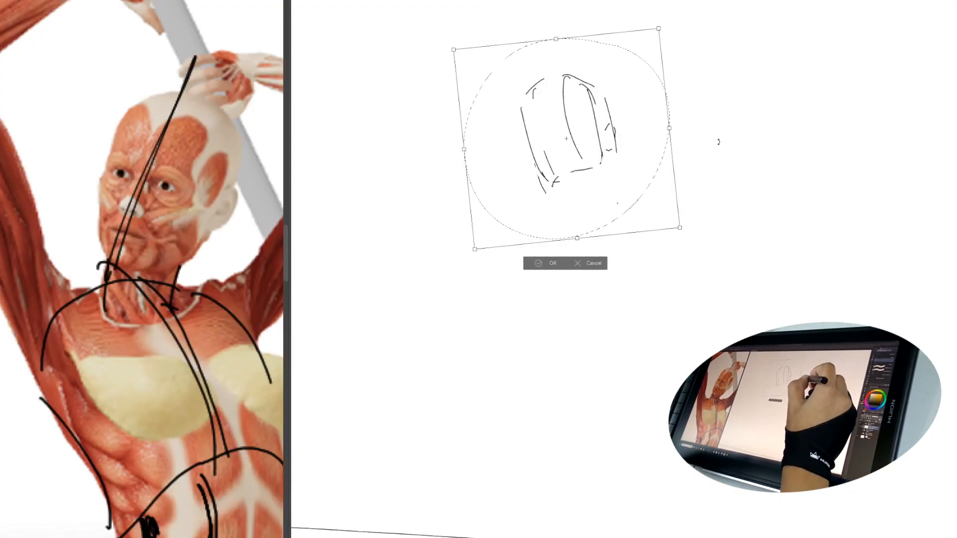
pyautogui.click(548, 262)
pyautogui.click(499, 257)
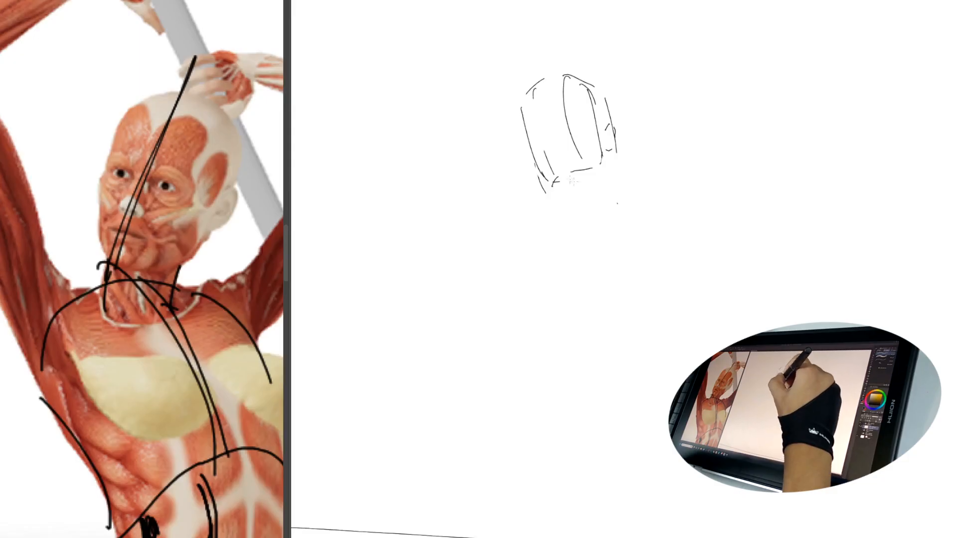
# Step: Sketch both sides of the neck and a long curved torso action line from the neck down to just below the horizon
pyautogui.moveTo(603, 158); pyautogui.dragTo(609, 194)
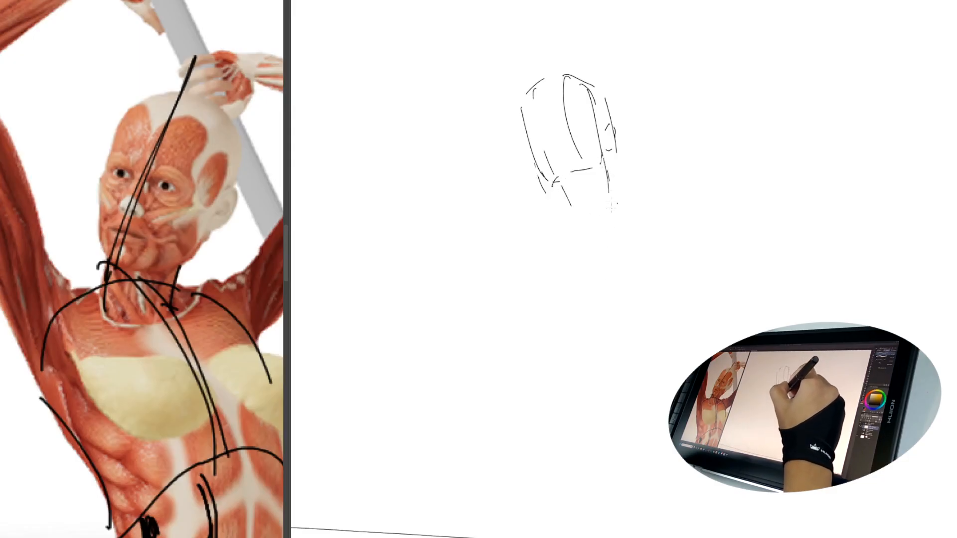
pyautogui.moveTo(671, 274); pyautogui.dragTo(633, 188)
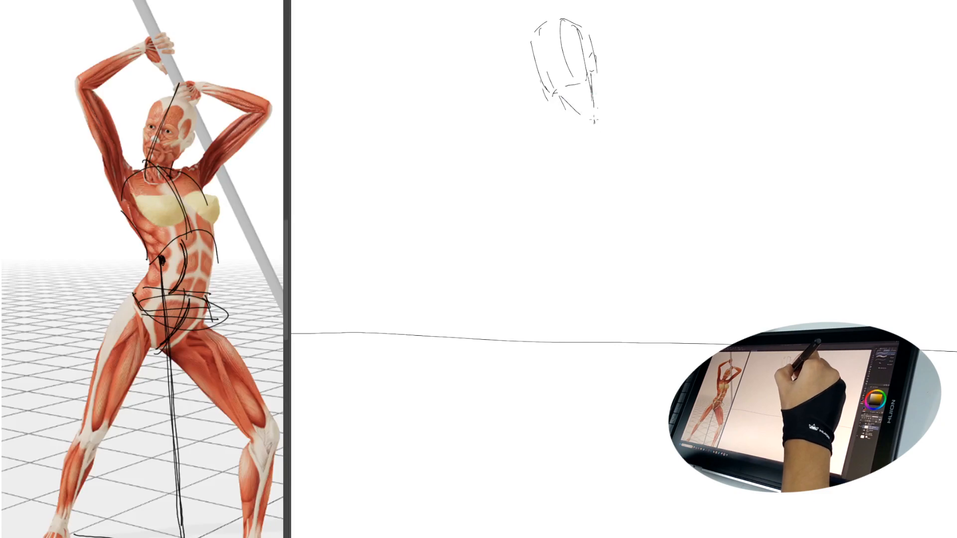
pyautogui.moveTo(594, 120); pyautogui.dragTo(608, 173)
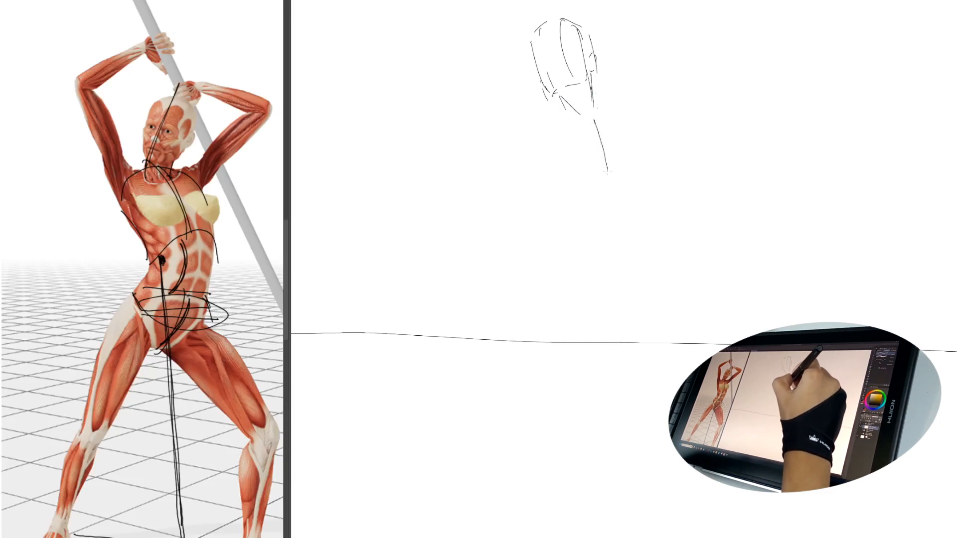
pyautogui.moveTo(593, 114); pyautogui.dragTo(613, 234)
pyautogui.moveTo(594, 116)
pyautogui.mouseDown()
pyautogui.moveTo(592, 310)
pyautogui.moveTo(573, 352)
pyautogui.mouseUp()
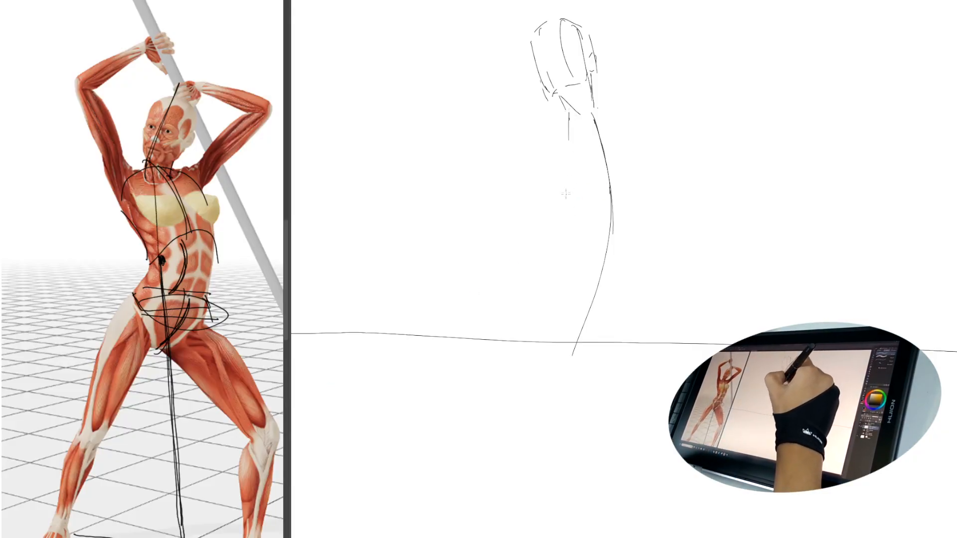
# Step: Draw a broken vertical balance line from the head down through the torso to the ground area
pyautogui.moveTo(564, 62); pyautogui.dragTo(565, 85)
pyautogui.moveTo(567, 117); pyautogui.dragTo(563, 157)
pyautogui.moveTo(562, 283); pyautogui.dragTo(563, 527)
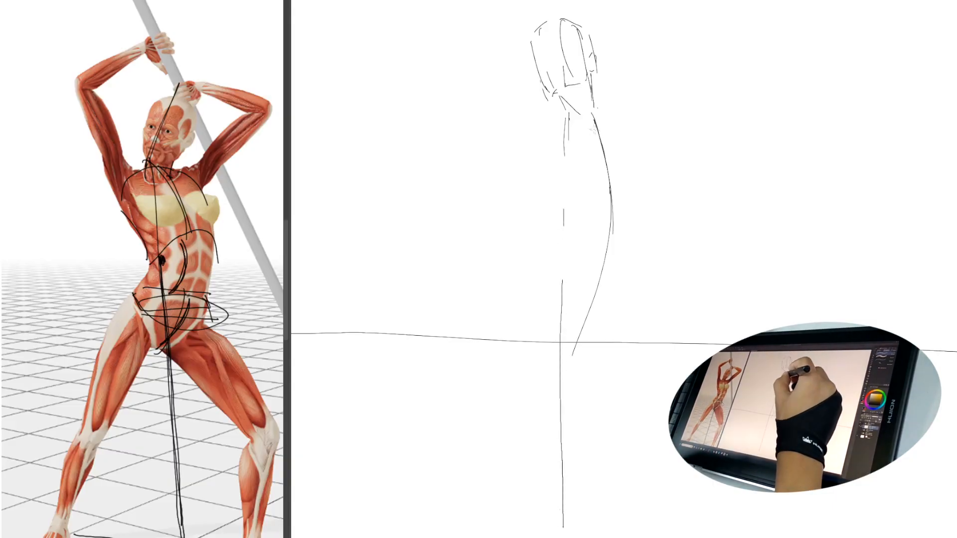
pyautogui.moveTo(594, 108)
pyautogui.mouseDown()
pyautogui.moveTo(641, 170)
pyautogui.moveTo(593, 104)
pyautogui.mouseUp()
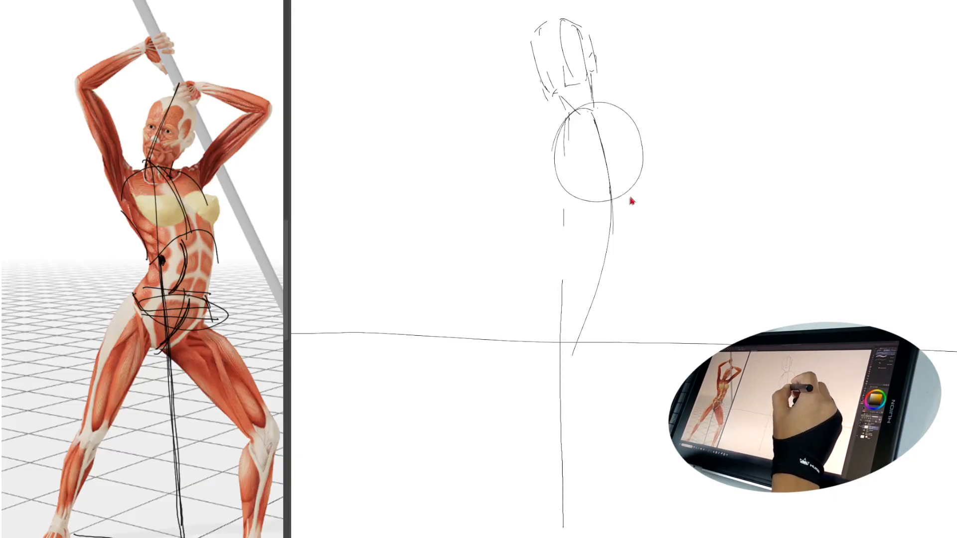
pyautogui.hotkey('ctrl', 'z')
pyautogui.moveTo(569, 265); pyautogui.dragTo(636, 294)
pyautogui.hotkey('ctrl', 'z')
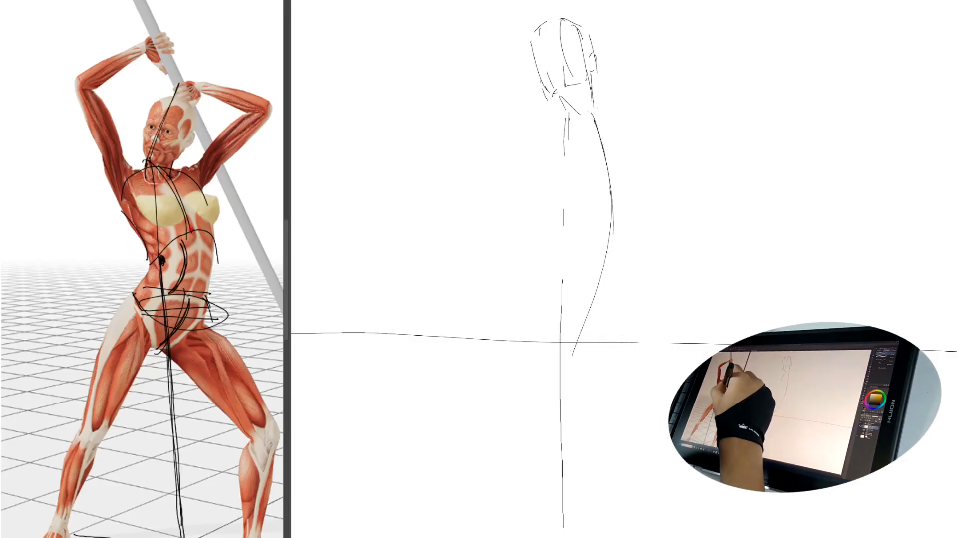
# Step: Trace the torso's side and waist-to-hip contours on the reference figure, undoing the last stroke
pyautogui.moveTo(161, 234); pyautogui.dragTo(143, 335)
pyautogui.moveTo(119, 191)
pyautogui.mouseDown()
pyautogui.moveTo(137, 229)
pyautogui.moveTo(130, 307)
pyautogui.mouseUp()
pyautogui.moveTo(149, 261); pyautogui.dragTo(130, 337)
pyautogui.moveTo(142, 184)
pyautogui.mouseDown()
pyautogui.moveTo(159, 304)
pyautogui.moveTo(225, 274)
pyautogui.mouseUp()
pyautogui.hotkey('ctrl', 'z')
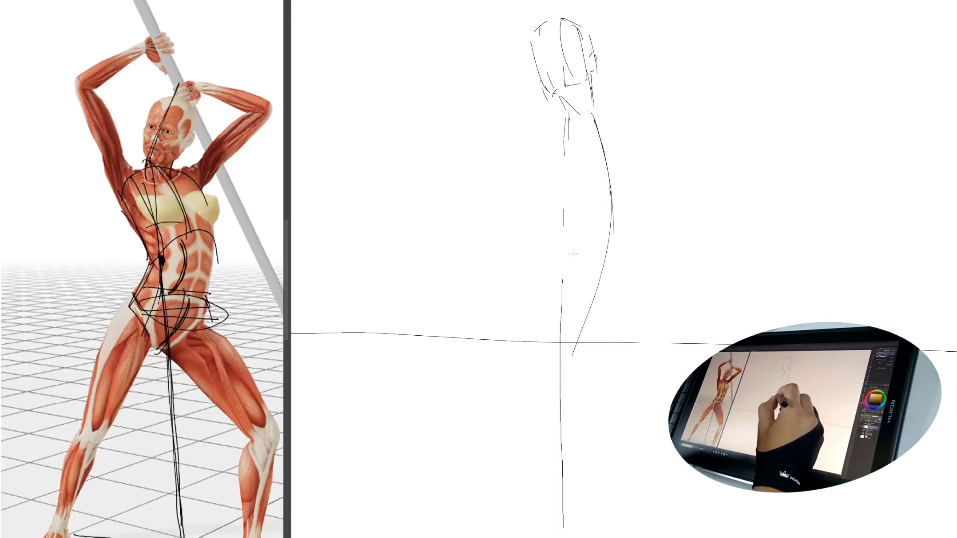
# Step: Reinforce the torso's action line and cross it with a slanted shoulder line and a steeper hip line
pyautogui.moveTo(591, 114)
pyautogui.mouseDown()
pyautogui.moveTo(606, 184)
pyautogui.moveTo(597, 269)
pyautogui.mouseUp()
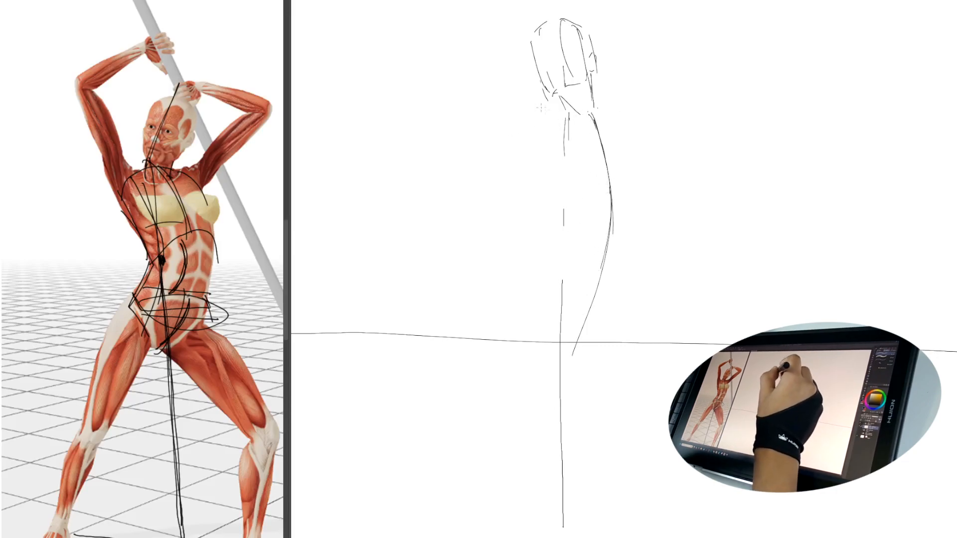
pyautogui.moveTo(515, 95); pyautogui.dragTo(680, 140)
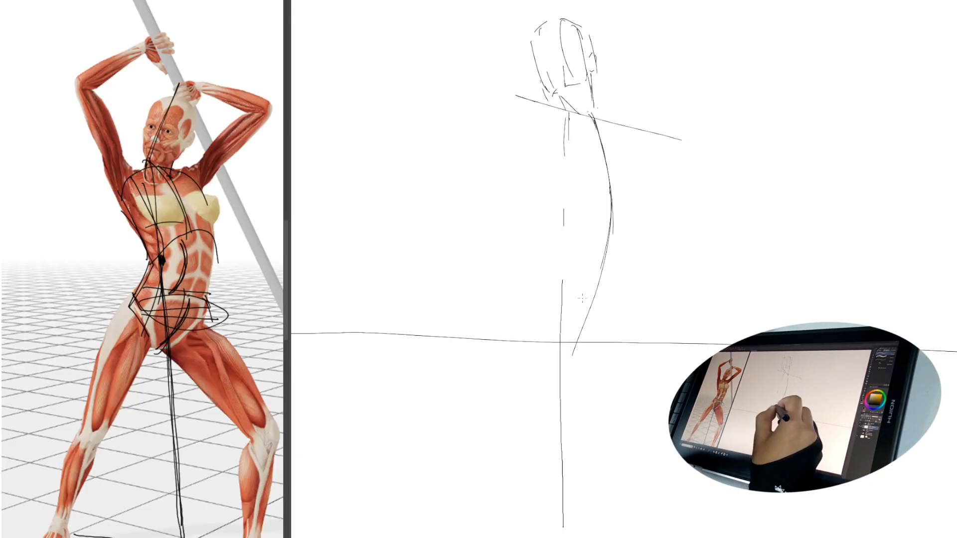
pyautogui.moveTo(529, 260); pyautogui.dragTo(723, 349)
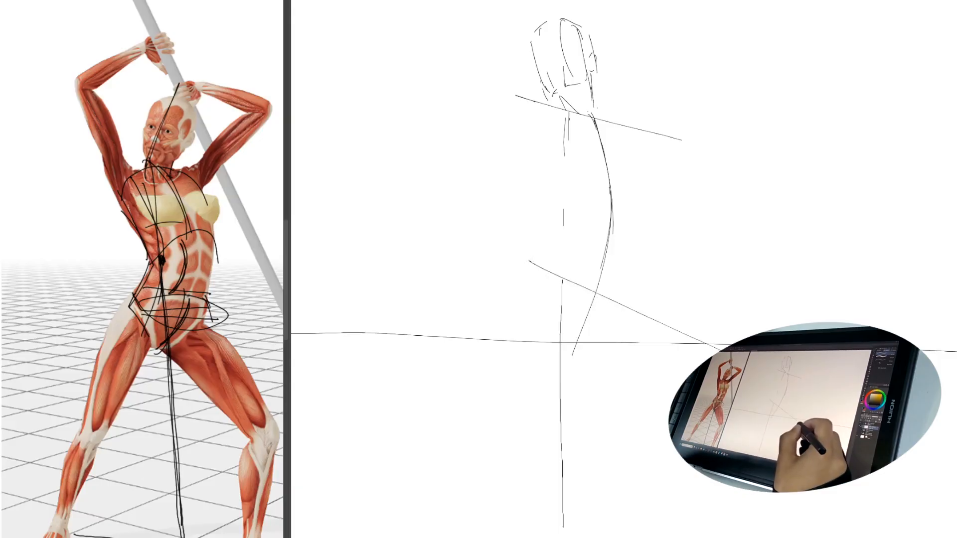
# Step: Block in the ribcage between the shoulders and waist with side plane, lower rib arch, bottom edge and curved chest contour
pyautogui.moveTo(533, 124); pyautogui.dragTo(558, 223)
pyautogui.moveTo(564, 222); pyautogui.dragTo(589, 197)
pyautogui.moveTo(602, 193)
pyautogui.mouseDown()
pyautogui.moveTo(615, 188)
pyautogui.moveTo(633, 224)
pyautogui.mouseUp()
pyautogui.moveTo(628, 138); pyautogui.dragTo(633, 226)
pyautogui.moveTo(567, 223); pyautogui.dragTo(623, 234)
pyautogui.moveTo(540, 127)
pyautogui.mouseDown()
pyautogui.moveTo(544, 116)
pyautogui.moveTo(589, 113)
pyautogui.moveTo(557, 134)
pyautogui.moveTo(554, 151)
pyautogui.mouseUp()
pyautogui.moveTo(559, 170); pyautogui.dragTo(564, 219)
pyautogui.moveTo(545, 124); pyautogui.dragTo(551, 111)
pyautogui.moveTo(548, 115)
pyautogui.mouseDown()
pyautogui.moveTo(564, 190)
pyautogui.moveTo(638, 185)
pyautogui.mouseUp()
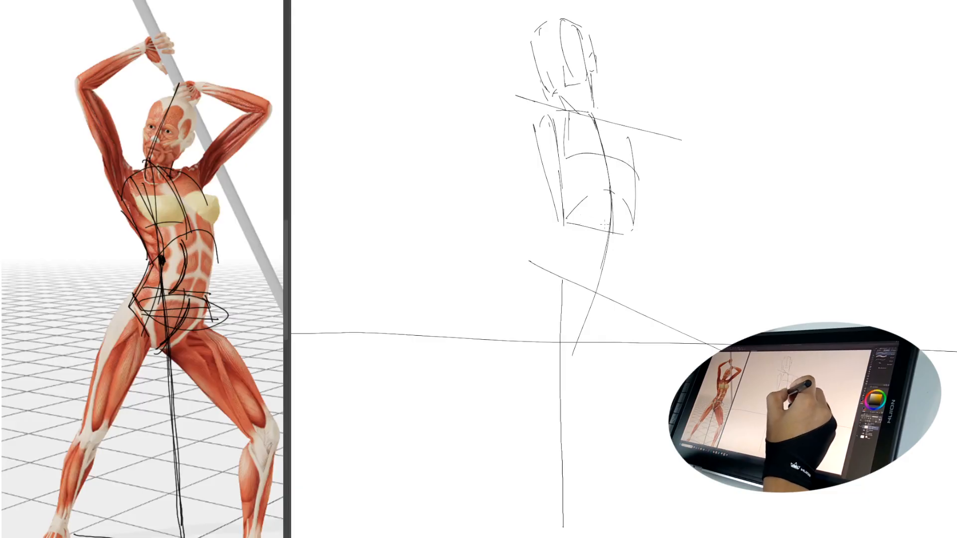
# Step: Sketch the rounded pelvis outline below the ribcage and erase the hip and action lines crossing its lower edge
pyautogui.moveTo(586, 216)
pyautogui.mouseDown()
pyautogui.moveTo(607, 219)
pyautogui.moveTo(608, 242)
pyautogui.moveTo(630, 264)
pyautogui.mouseUp()
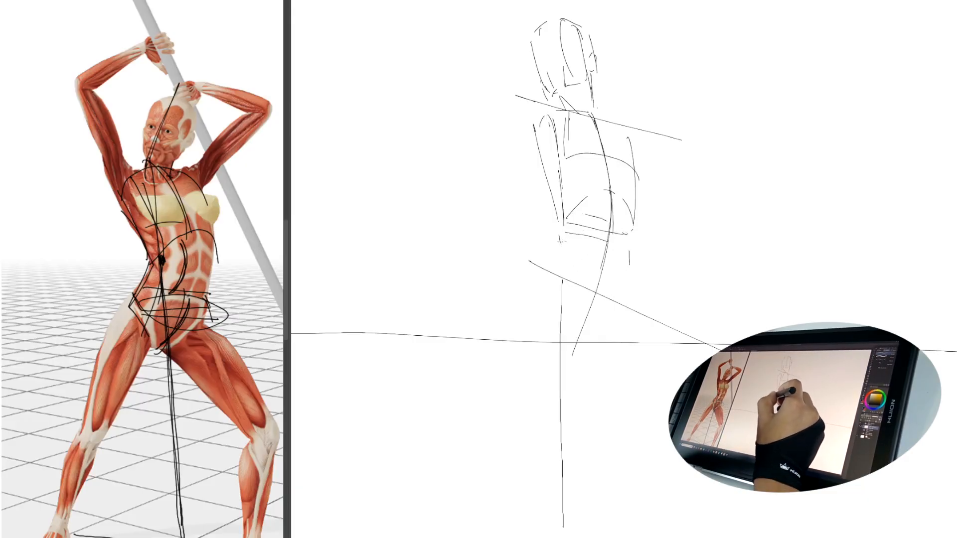
pyautogui.moveTo(559, 240)
pyautogui.mouseDown()
pyautogui.moveTo(562, 255)
pyautogui.moveTo(601, 288)
pyautogui.moveTo(622, 281)
pyautogui.mouseUp()
pyautogui.press('e')
pyautogui.press('p')
pyautogui.moveTo(566, 261); pyautogui.dragTo(623, 277)
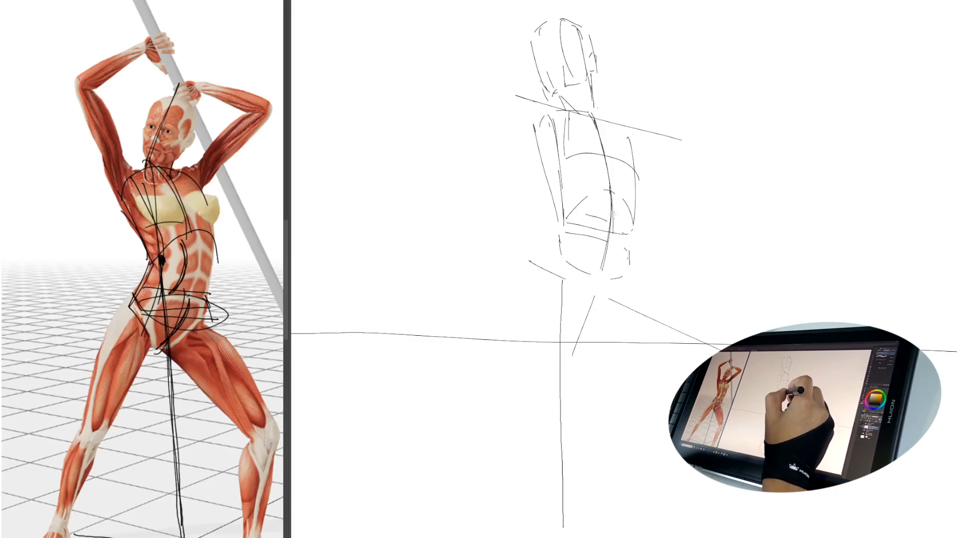
# Step: Refine the ribcage arch, chest side and pelvis volume, erasing overlapping construction lines and redrawing the contours
pyautogui.press('e')
pyautogui.moveTo(588, 195)
pyautogui.mouseDown()
pyautogui.moveTo(572, 211)
pyautogui.moveTo(611, 191)
pyautogui.mouseUp()
pyautogui.press('p')
pyautogui.moveTo(567, 221)
pyautogui.mouseDown()
pyautogui.moveTo(596, 194)
pyautogui.moveTo(626, 208)
pyautogui.mouseUp()
pyautogui.press('e')
pyautogui.press('p')
pyautogui.moveTo(628, 131); pyautogui.dragTo(635, 163)
pyautogui.press('e')
pyautogui.moveTo(580, 270); pyautogui.dragTo(617, 273)
pyautogui.press('p')
pyautogui.moveTo(565, 256); pyautogui.dragTo(579, 270)
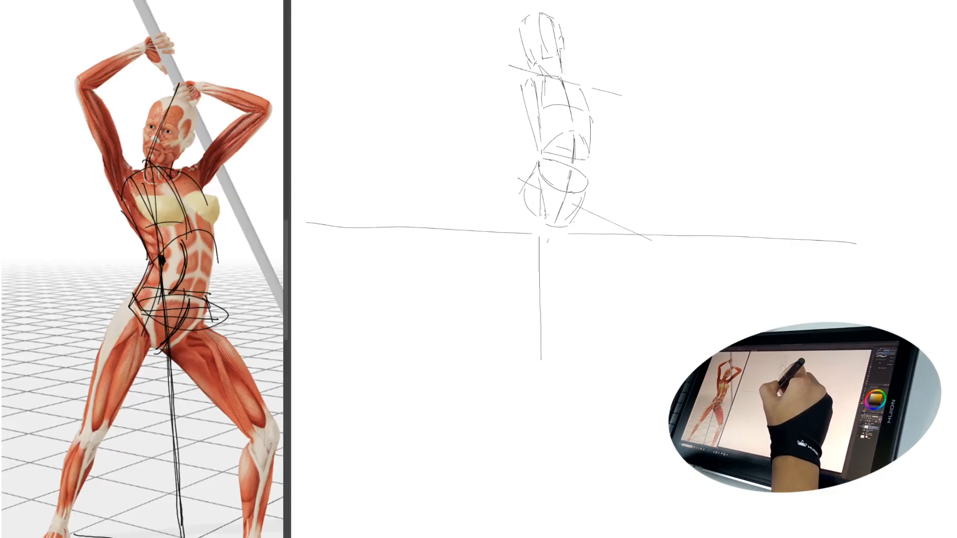
# Step: Draw one nearly straight leg and one leg crossing behind it, adding wedge-shaped feet and a slanted ground line between them
pyautogui.moveTo(547, 212); pyautogui.dragTo(565, 448)
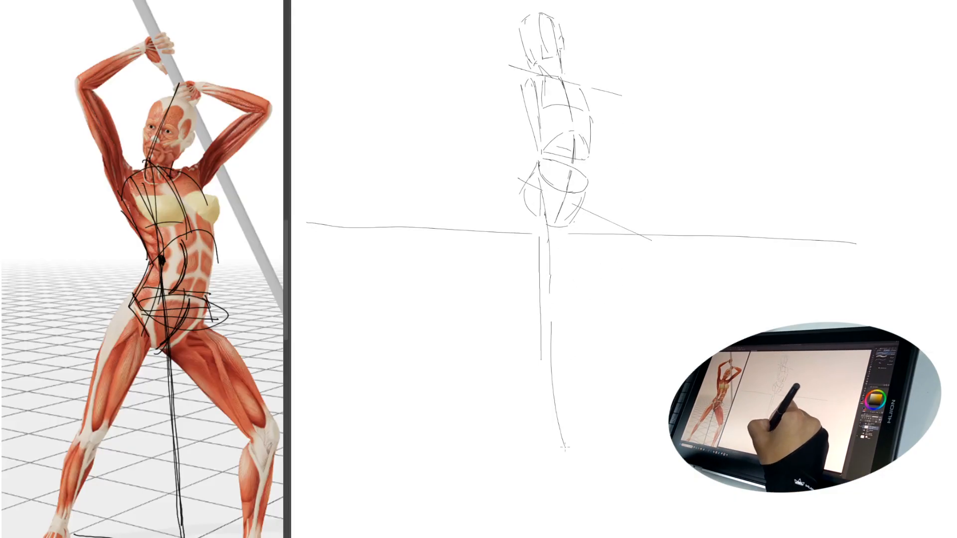
pyautogui.moveTo(585, 194)
pyautogui.mouseDown()
pyautogui.moveTo(564, 276)
pyautogui.moveTo(487, 444)
pyautogui.mouseUp()
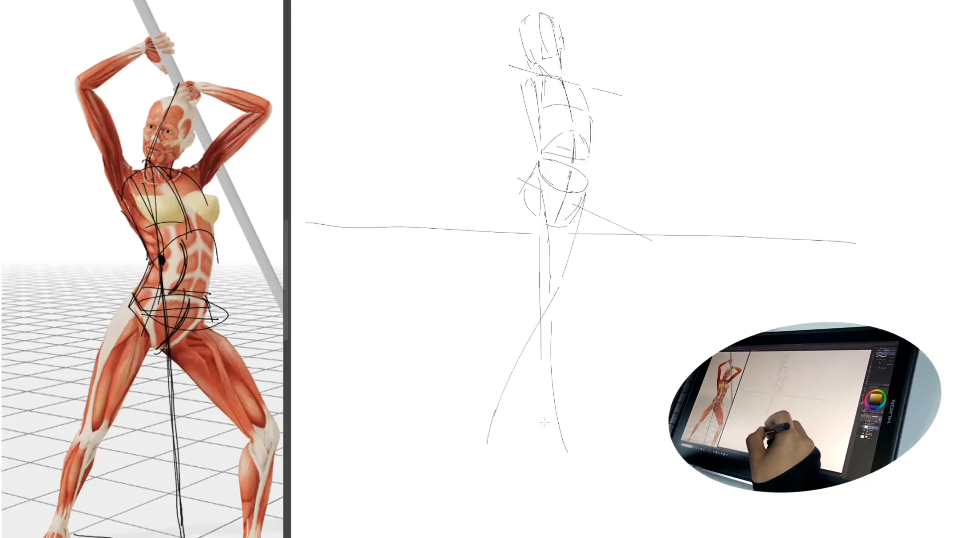
pyautogui.moveTo(558, 428)
pyautogui.mouseDown()
pyautogui.moveTo(559, 461)
pyautogui.moveTo(585, 464)
pyautogui.moveTo(567, 469)
pyautogui.mouseUp()
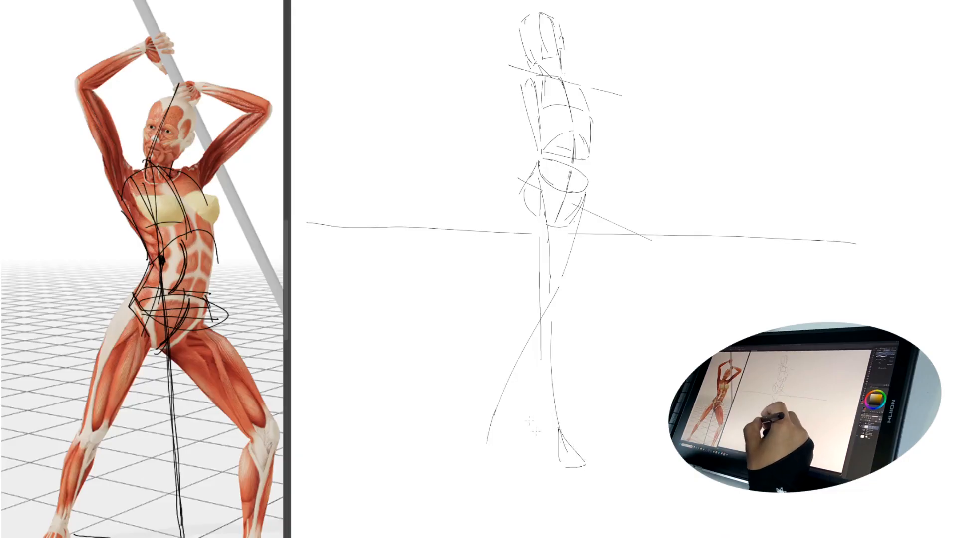
pyautogui.moveTo(497, 417)
pyautogui.mouseDown()
pyautogui.moveTo(501, 448)
pyautogui.moveTo(484, 451)
pyautogui.moveTo(654, 489)
pyautogui.mouseUp()
pyautogui.moveTo(597, 448)
pyautogui.mouseDown()
pyautogui.moveTo(556, 460)
pyautogui.moveTo(566, 464)
pyautogui.mouseUp()
# Step: Draw the staff as a long diagonal line from above the head down past the hips, and start a hand at its upper end
pyautogui.moveTo(601, 173); pyautogui.dragTo(601, 220)
pyautogui.moveTo(790, 242); pyautogui.dragTo(816, 189)
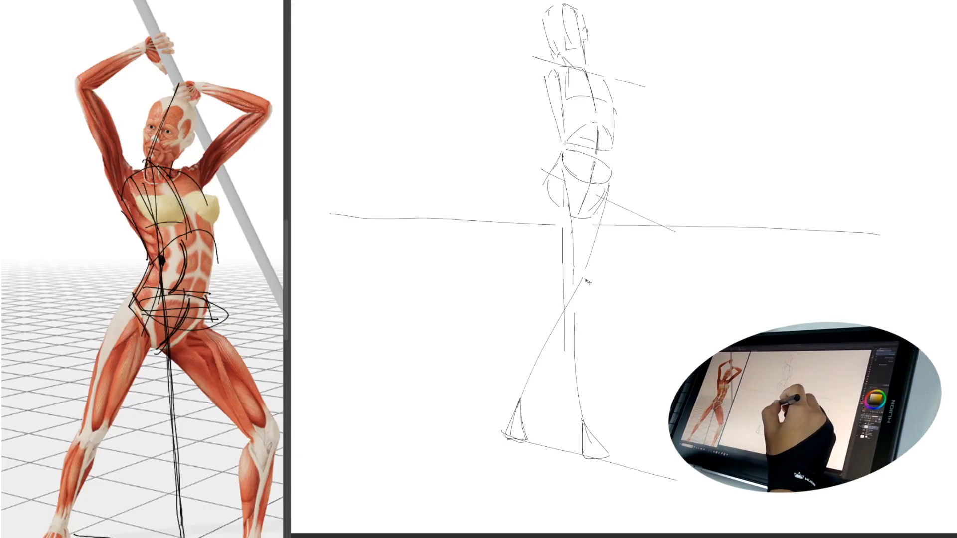
pyautogui.moveTo(583, 277); pyautogui.dragTo(590, 305)
pyautogui.moveTo(540, 109); pyautogui.dragTo(544, 149)
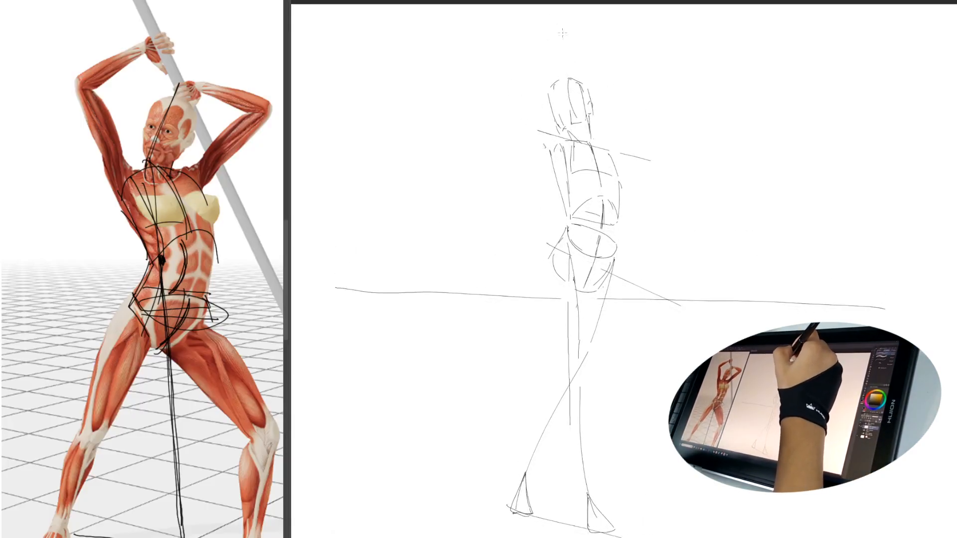
pyautogui.moveTo(558, 11); pyautogui.dragTo(699, 367)
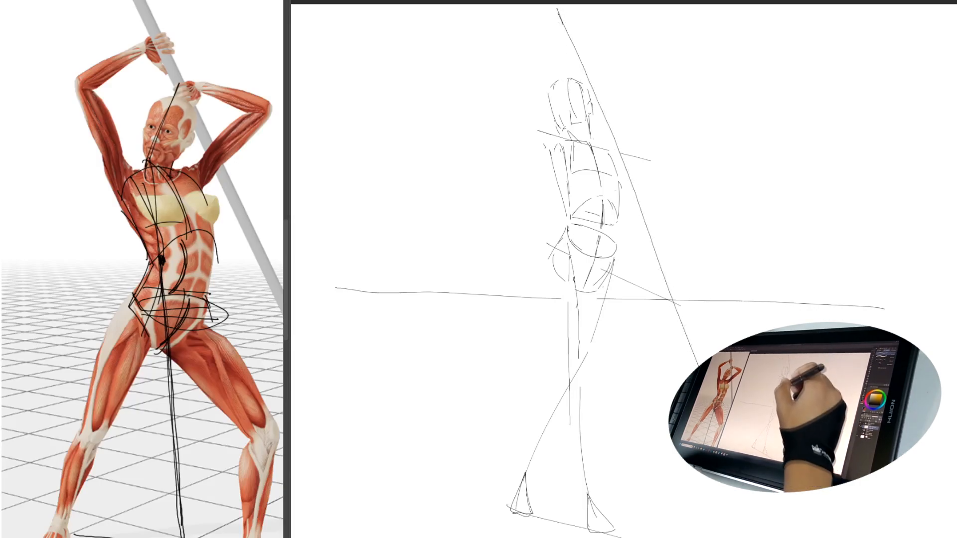
pyautogui.moveTo(560, 8); pyautogui.dragTo(558, 27)
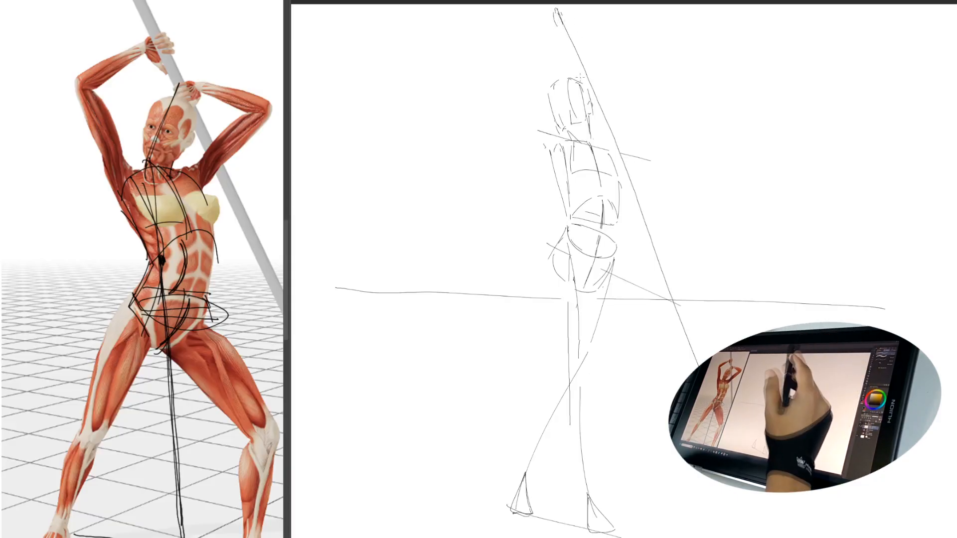
pyautogui.moveTo(555, 135); pyautogui.dragTo(550, 157)
pyautogui.moveTo(547, 16)
pyautogui.mouseDown()
pyautogui.moveTo(565, 28)
pyautogui.moveTo(567, 20)
pyautogui.mouseUp()
pyautogui.moveTo(548, 19)
pyautogui.mouseDown()
pyautogui.moveTo(558, 18)
pyautogui.moveTo(504, 78)
pyautogui.mouseUp()
pyautogui.moveTo(505, 90); pyautogui.dragTo(549, 145)
pyautogui.hotkey('ctrl', 'z')
pyautogui.hotkey('ctrl', 'z')
pyautogui.hotkey('ctrl', 'z')
pyautogui.hotkey('ctrl', 'z')
pyautogui.hotkey('ctrl', 'z')
pyautogui.hotkey('ctrl', 'z')
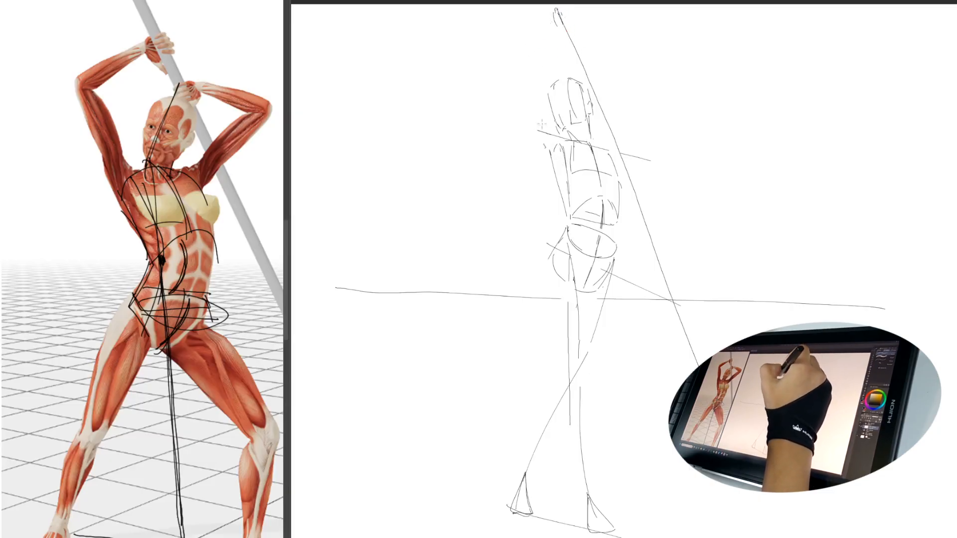
pyautogui.moveTo(536, 116); pyautogui.dragTo(545, 141)
pyautogui.moveTo(514, 65)
pyautogui.mouseDown()
pyautogui.moveTo(562, 18)
pyautogui.moveTo(584, 34)
pyautogui.moveTo(578, 10)
pyautogui.mouseUp()
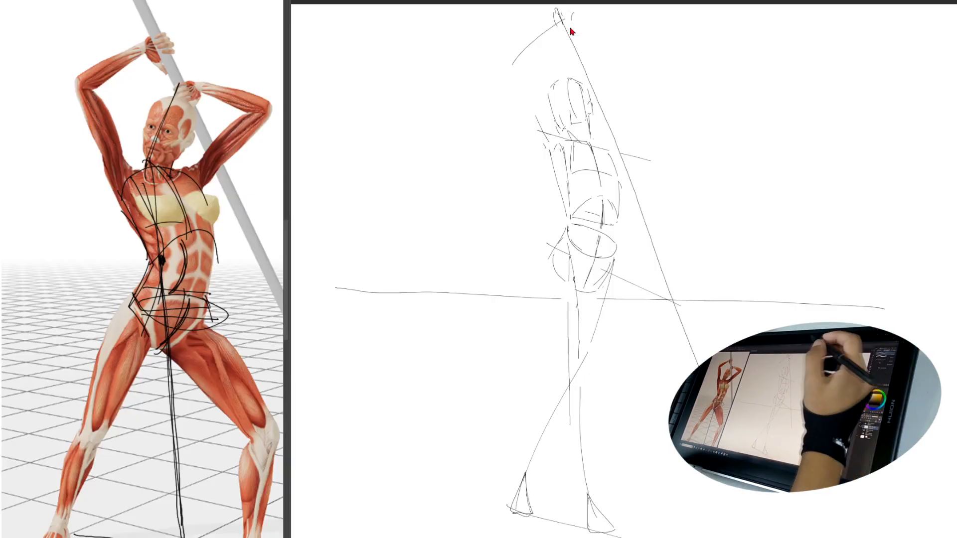
pyautogui.hotkey('ctrl', 'z')
pyautogui.hotkey('ctrl', 'z')
pyautogui.hotkey('ctrl', 'z')
# Step: Sketch a rounded hand at the staff's upper end and the raised arm bent at the elbow down to the shoulder
pyautogui.moveTo(557, 9)
pyautogui.mouseDown()
pyautogui.moveTo(568, 32)
pyautogui.moveTo(563, 11)
pyautogui.mouseUp()
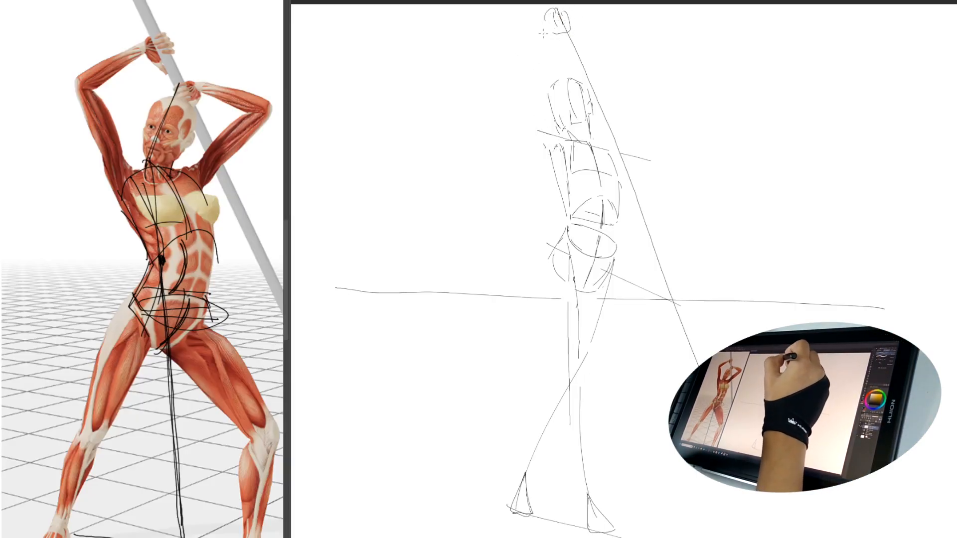
pyautogui.moveTo(555, 76)
pyautogui.mouseDown()
pyautogui.moveTo(554, 125)
pyautogui.moveTo(494, 78)
pyautogui.mouseUp()
pyautogui.moveTo(550, 26); pyautogui.dragTo(511, 71)
# Step: Sketch the other arm extending from the shoulder down along the staff, with its hand gripping the staff near the horizon
pyautogui.moveTo(633, 175); pyautogui.dragTo(678, 282)
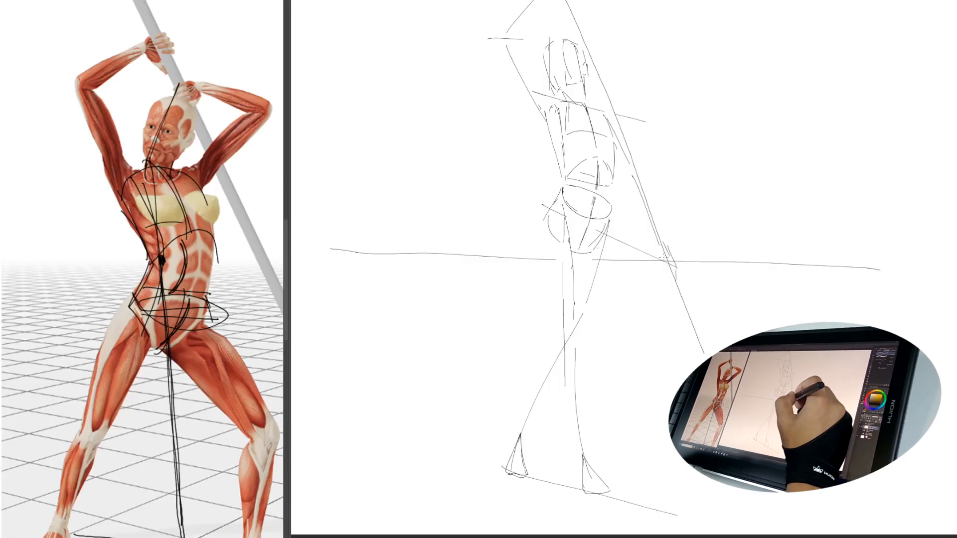
pyautogui.moveTo(666, 253)
pyautogui.mouseDown()
pyautogui.moveTo(679, 284)
pyautogui.moveTo(673, 279)
pyautogui.mouseUp()
pyautogui.moveTo(656, 234)
pyautogui.mouseDown()
pyautogui.moveTo(652, 250)
pyautogui.moveTo(669, 262)
pyautogui.moveTo(671, 250)
pyautogui.moveTo(711, 250)
pyautogui.moveTo(707, 259)
pyautogui.mouseUp()
pyautogui.moveTo(593, 138)
pyautogui.mouseDown()
pyautogui.moveTo(602, 137)
pyautogui.moveTo(622, 195)
pyautogui.mouseUp()
pyautogui.moveTo(575, 101)
pyautogui.mouseDown()
pyautogui.moveTo(580, 127)
pyautogui.moveTo(594, 137)
pyautogui.mouseUp()
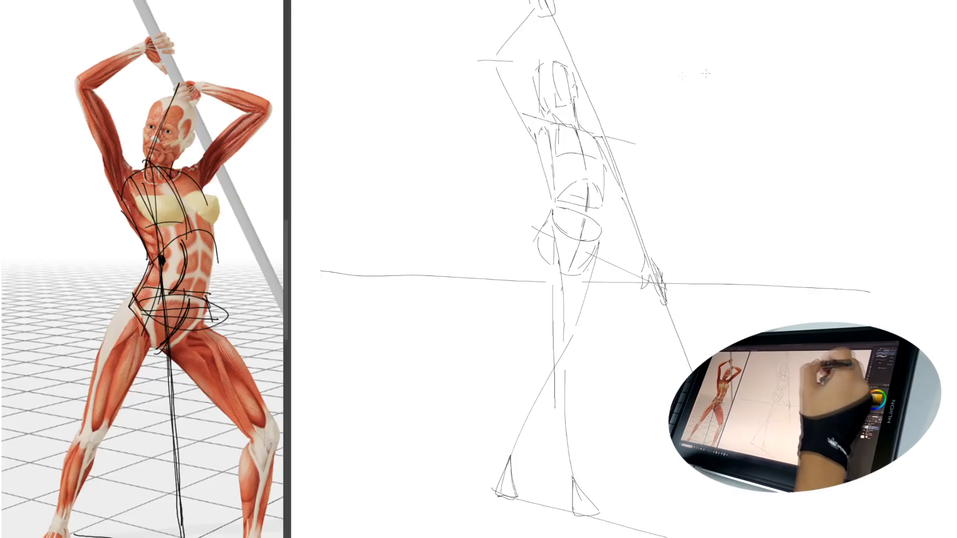
pyautogui.moveTo(792, 333)
pyautogui.mouseDown()
pyautogui.moveTo(708, 338)
pyautogui.moveTo(743, 337)
pyautogui.moveTo(738, 349)
pyautogui.mouseUp()
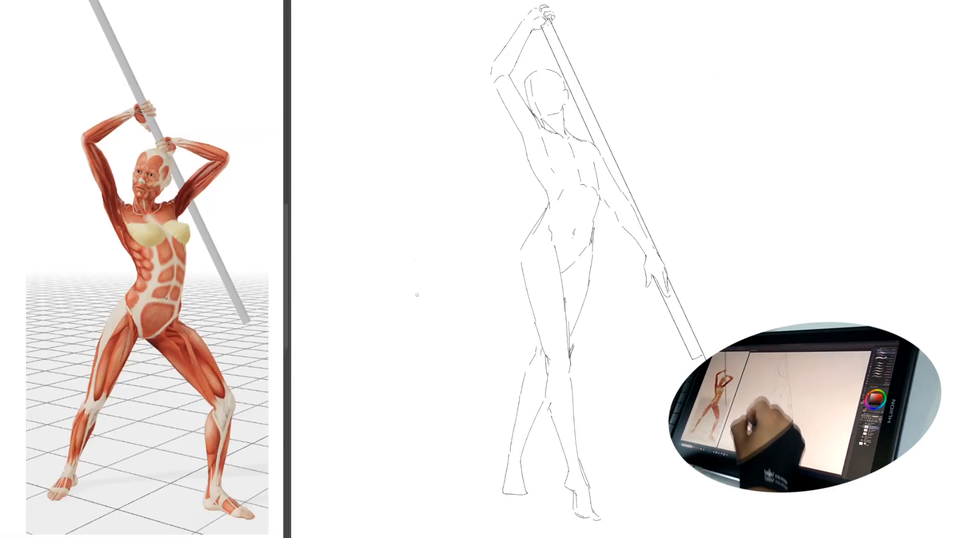
pyautogui.moveTo(618, 28)
pyautogui.mouseDown()
pyautogui.moveTo(686, 466)
pyautogui.moveTo(436, 414)
pyautogui.mouseUp()
pyautogui.hotkey('ctrl', 'z')
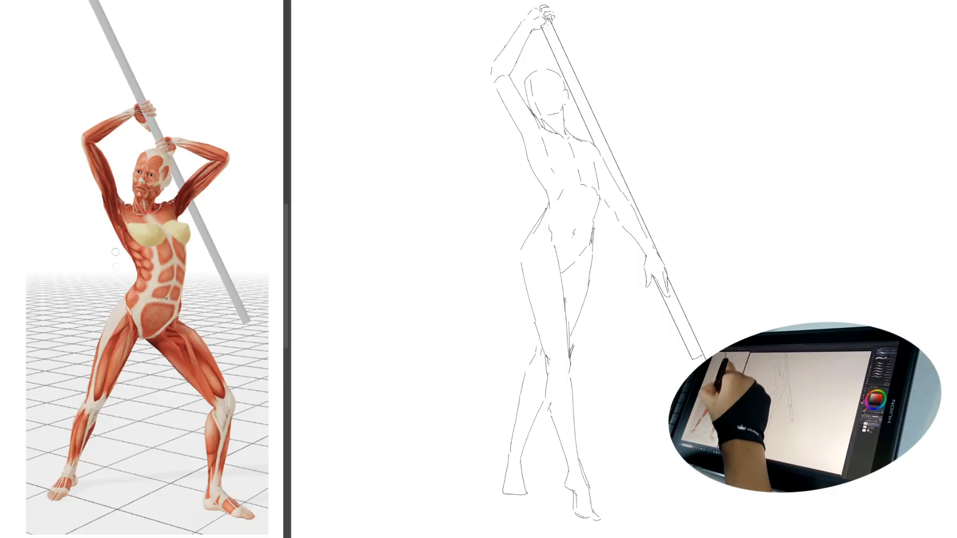
pyautogui.moveTo(127, 226)
pyautogui.mouseDown()
pyautogui.moveTo(182, 209)
pyautogui.moveTo(120, 240)
pyautogui.mouseUp()
pyautogui.hotkey('ctrl', 'z')
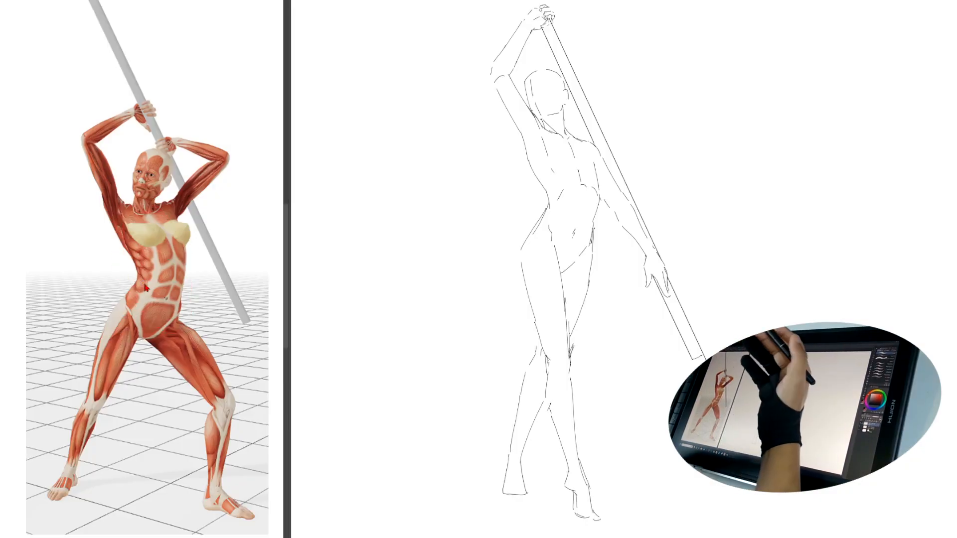